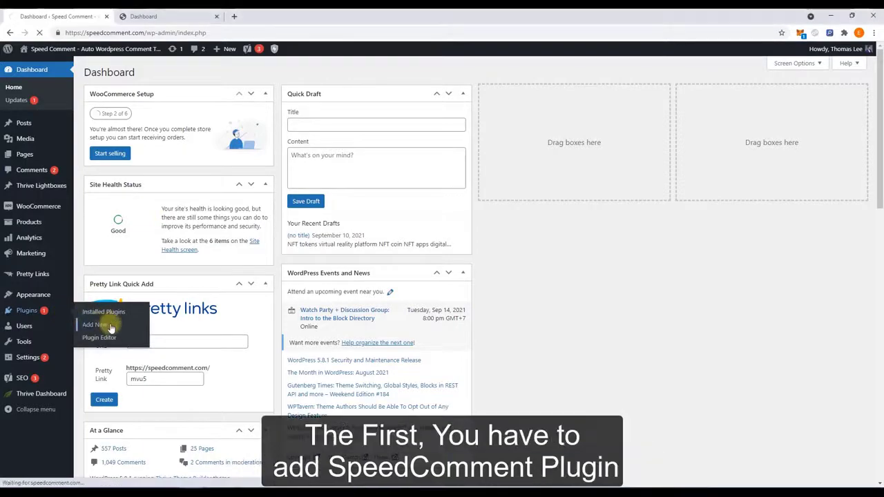
Upload speedcomment-plugin.zip as a new WordPress plugin, install it and activate it
click(97, 324)
click(166, 72)
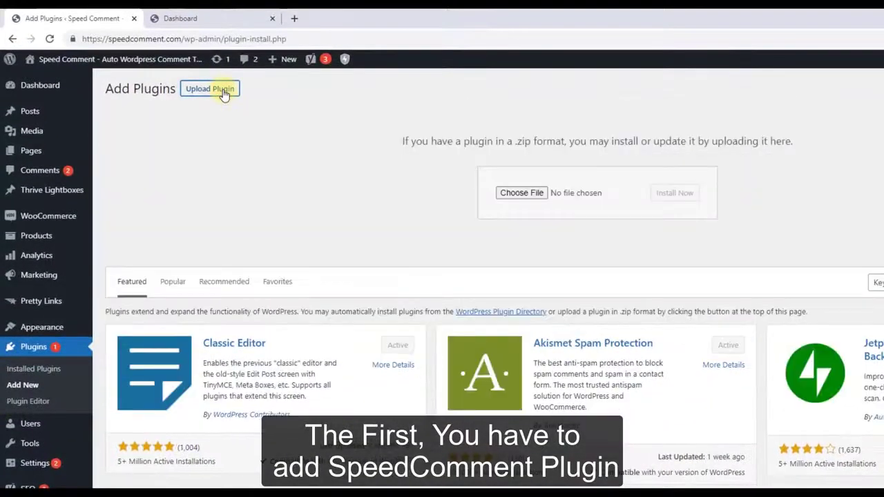
click(523, 194)
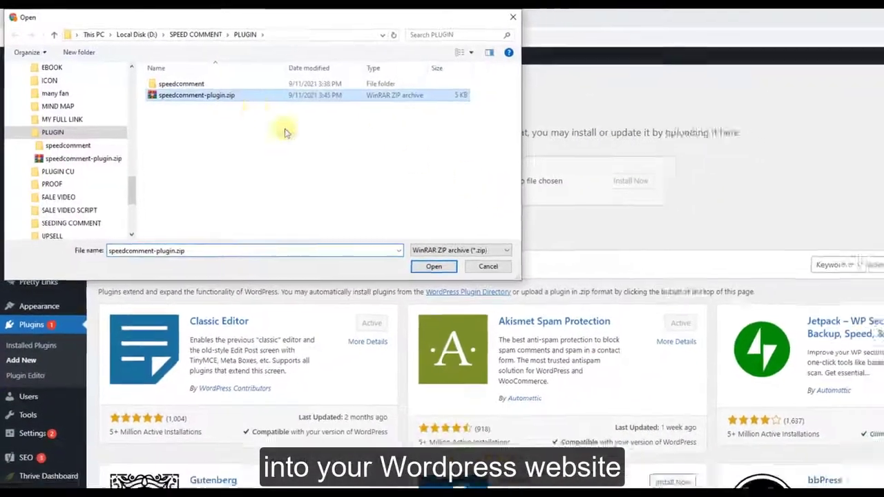
key(Return)
click(675, 193)
click(115, 138)
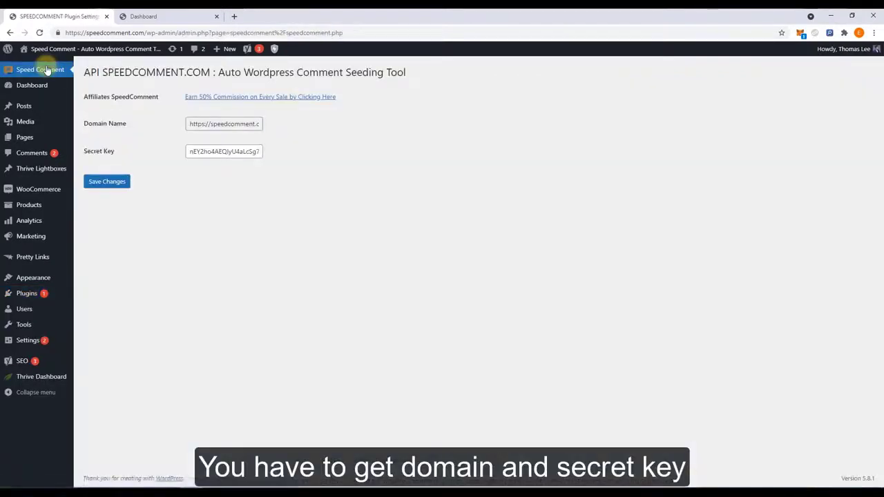
Start a new SpeedComment website entry with the WordPress site's domain name copied in
click(164, 15)
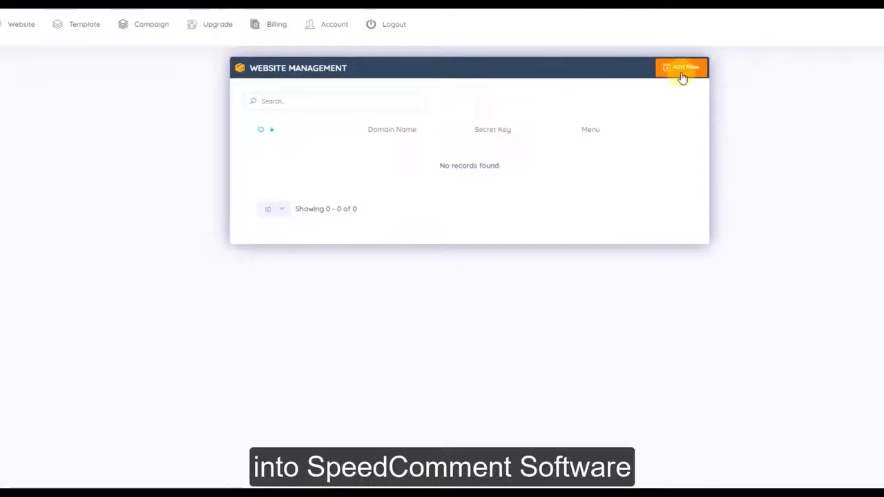
click(682, 69)
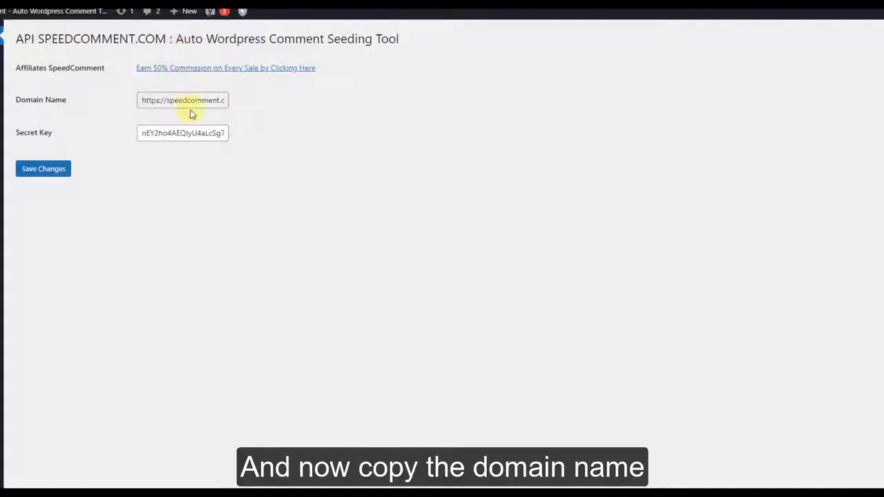
triple_click(194, 97)
right_click(207, 104)
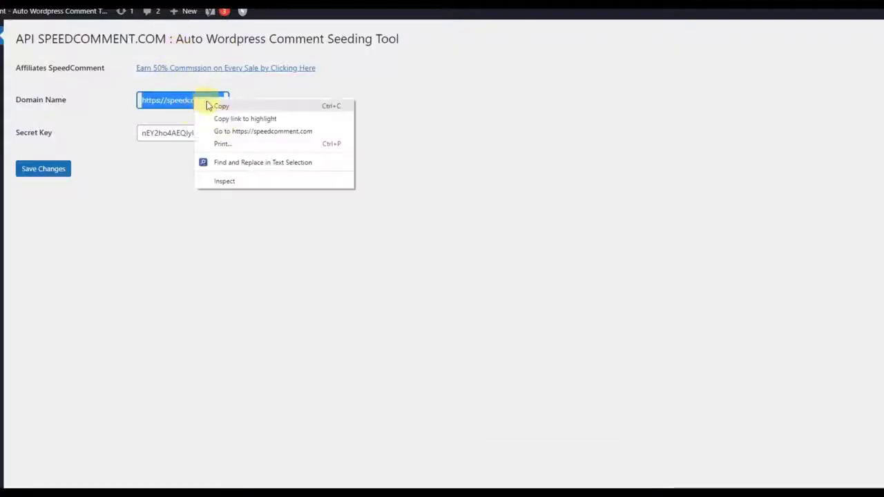
click(222, 106)
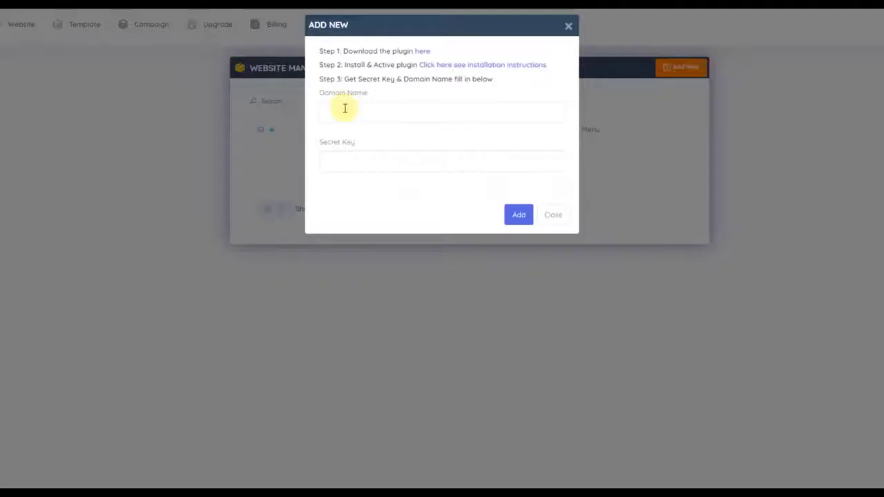
right_click(345, 109)
click(373, 194)
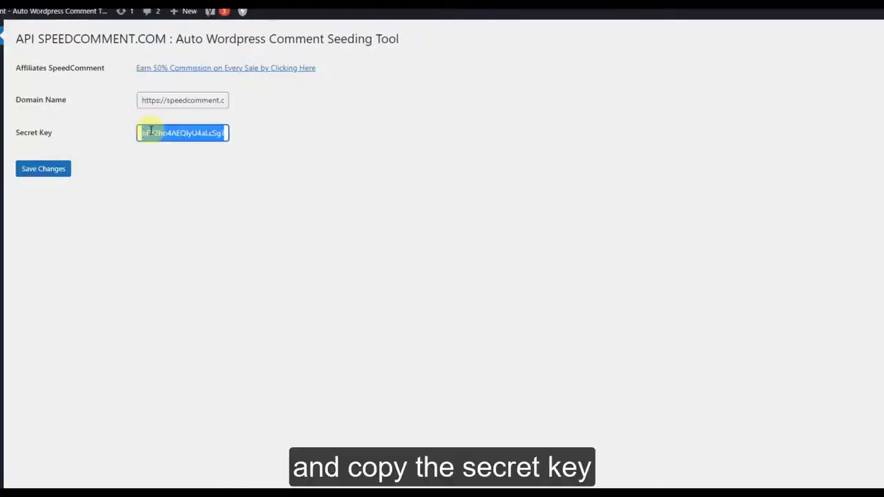
Copy the plugin's secret key into the entry and save the website
right_click(152, 133)
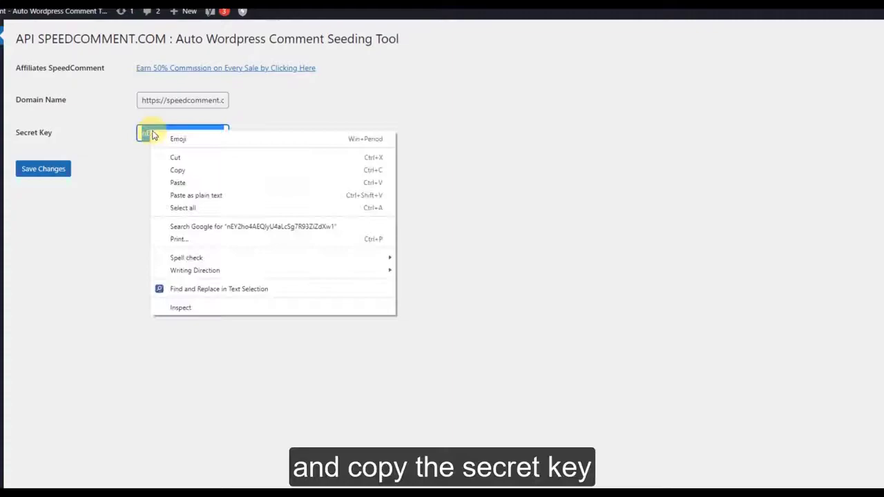
click(178, 170)
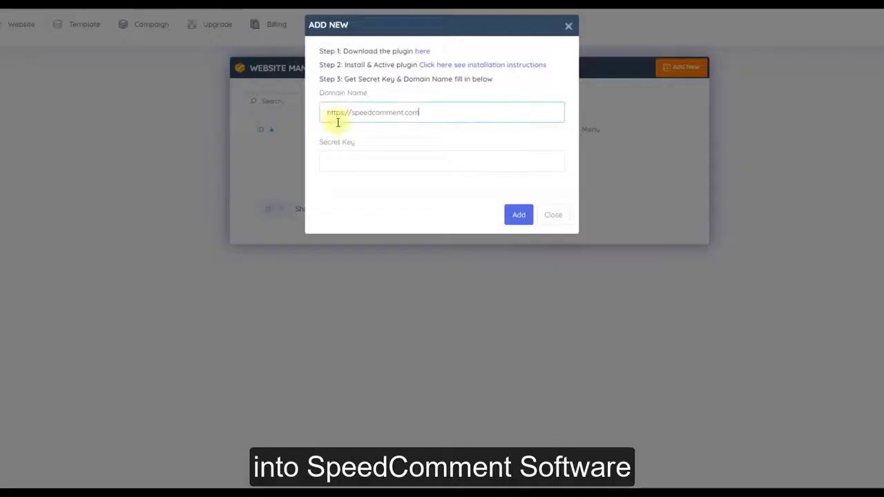
right_click(344, 156)
click(384, 241)
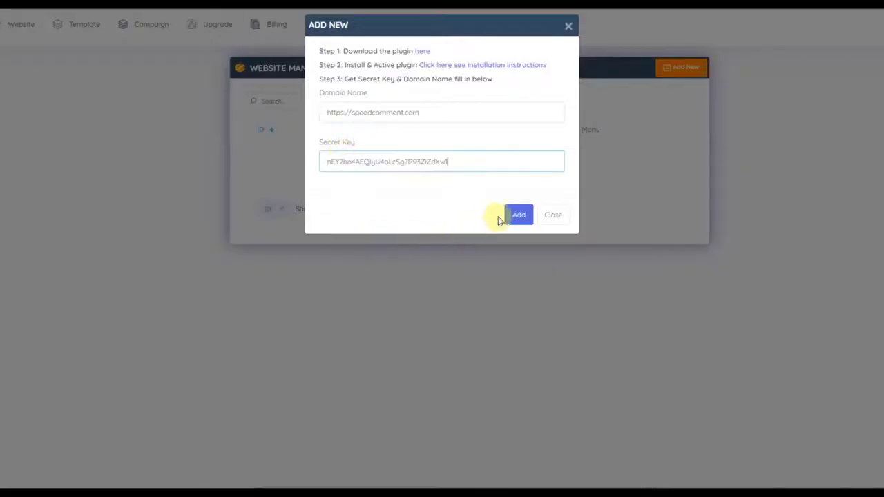
click(519, 217)
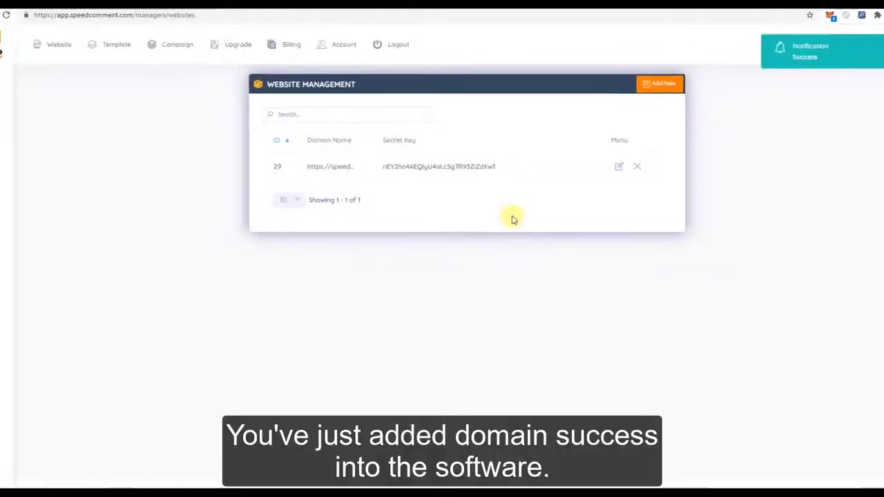
Publish a new WordPress post titled 'TEST COMMENT POST' and view it
click(67, 15)
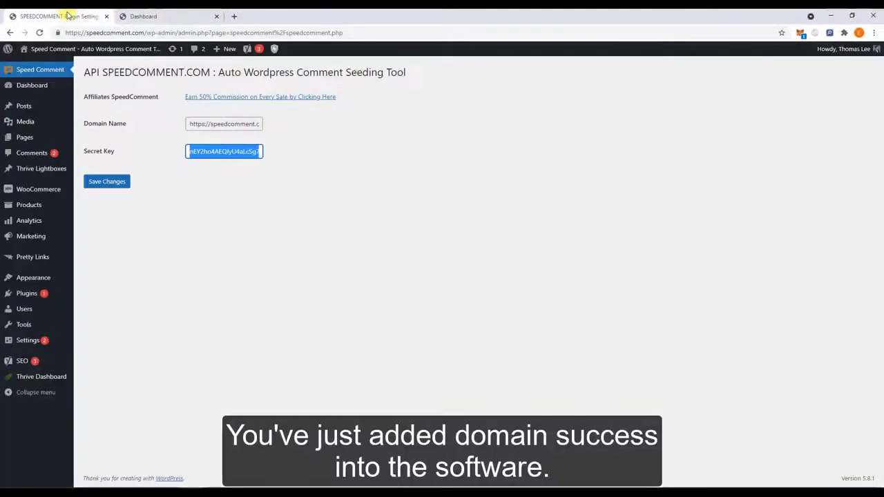
mouse_move(60, 108)
click(95, 121)
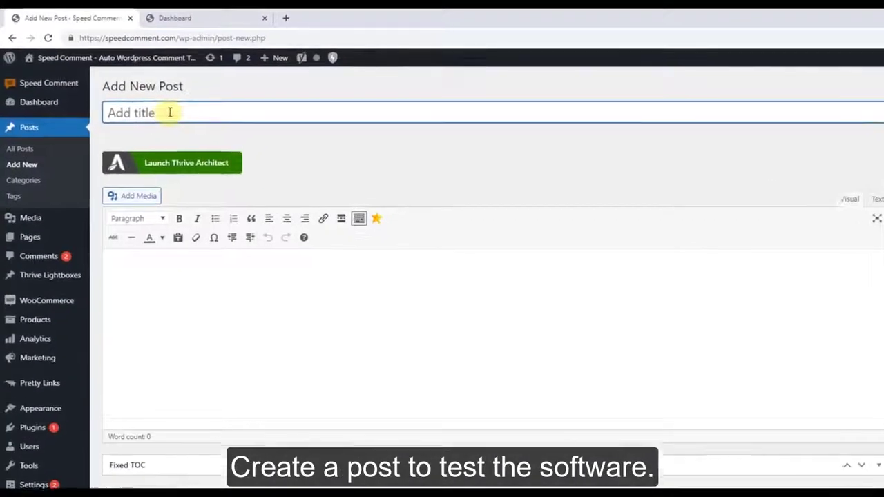
text(TEST)
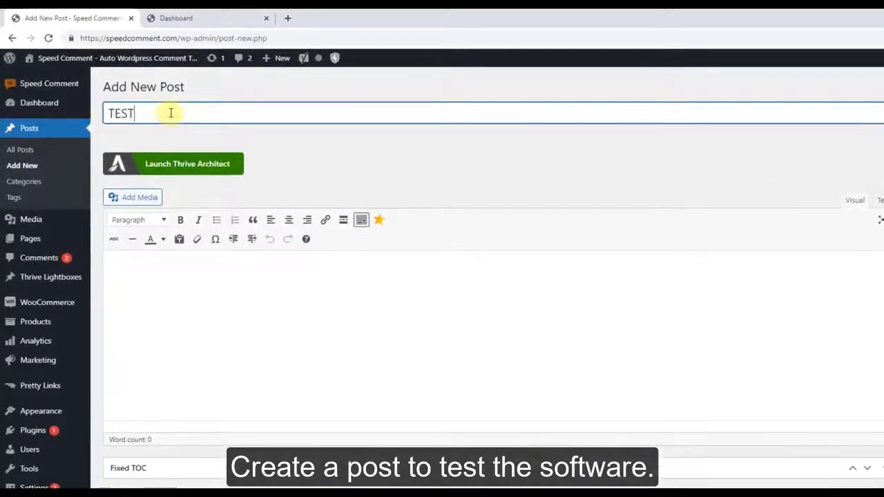
text( COMMENT POST)
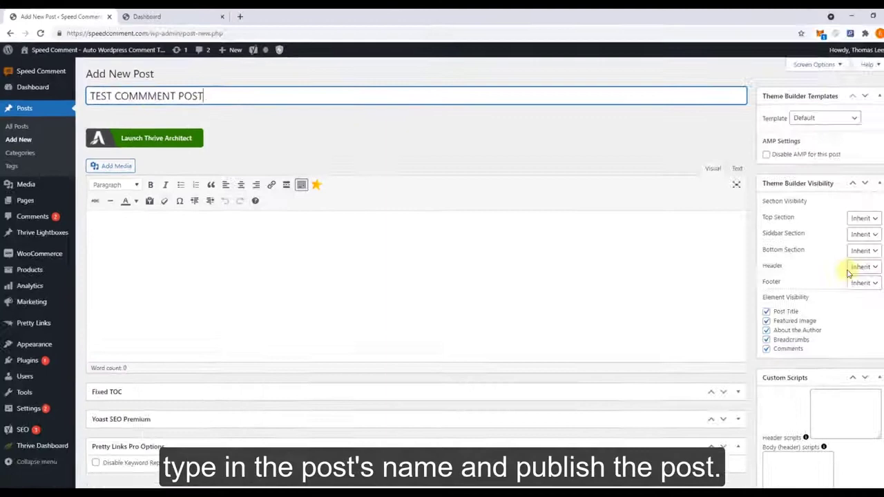
scroll(797, 290, down, 3)
scroll(797, 290, down, 3)
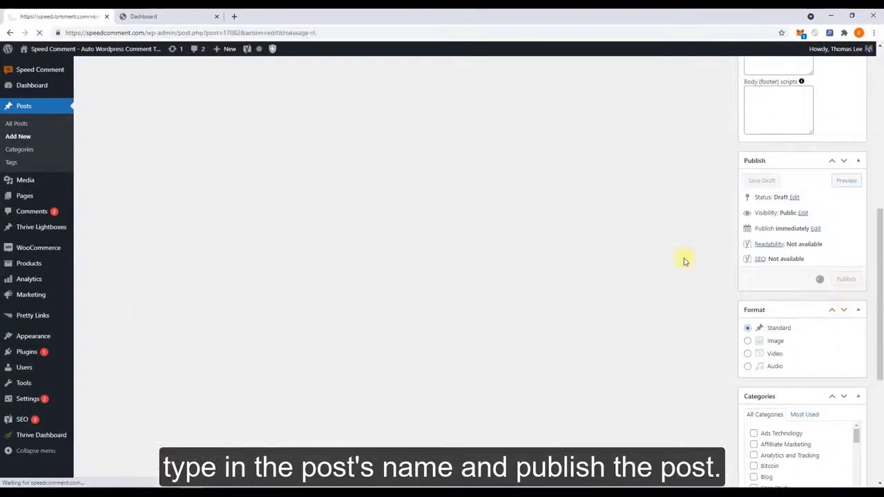
click(269, 147)
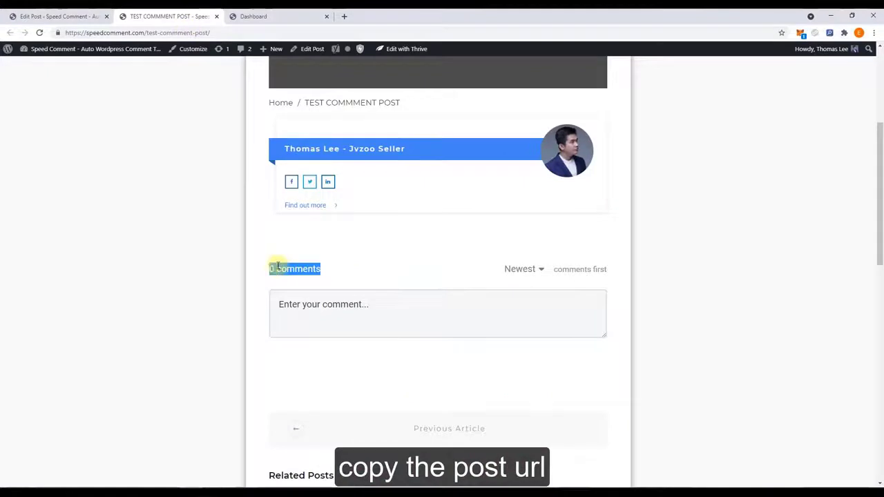
Copy the published post's web address from the address bar
click(153, 32)
right_click(157, 33)
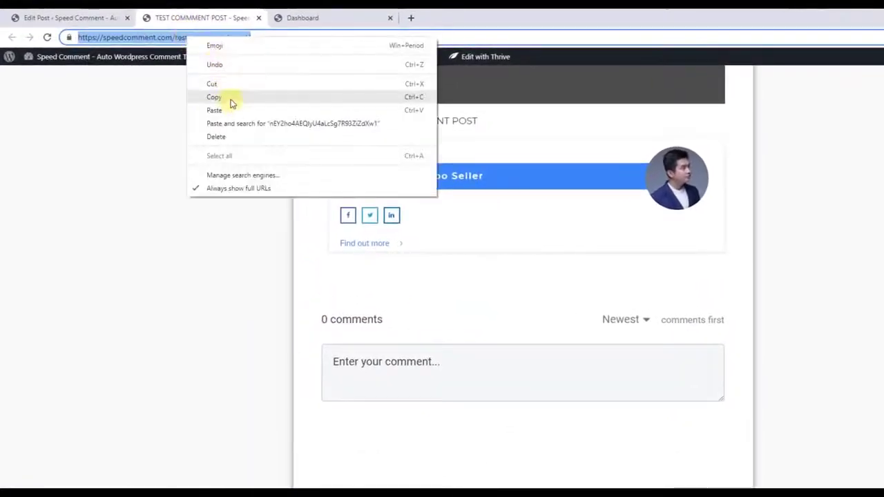
click(232, 103)
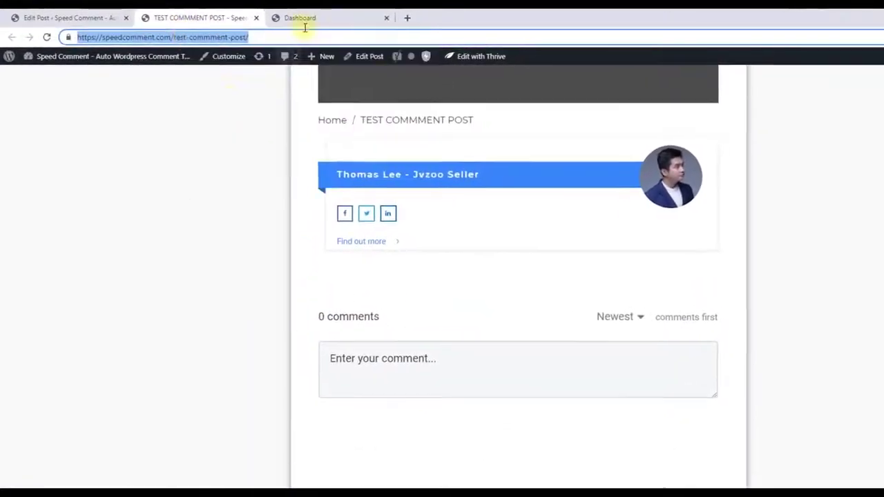
click(304, 19)
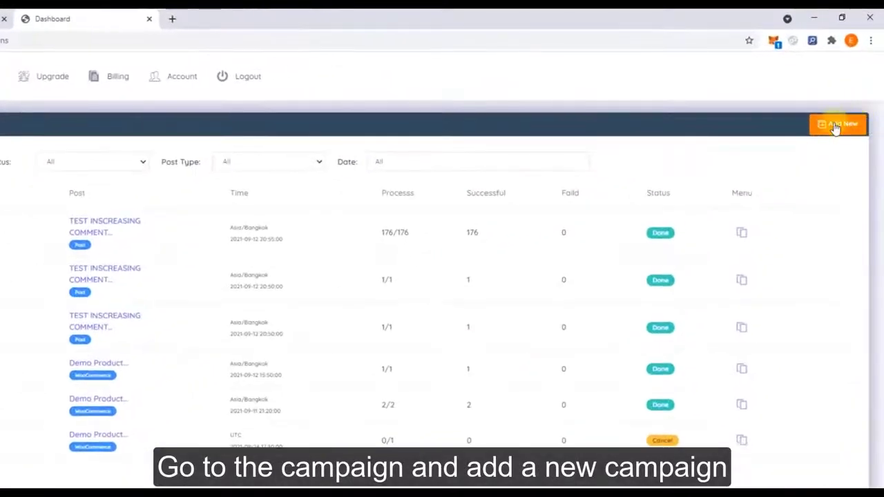
Create a campaign for the post URL in (UTC+07:00) Hanoi time, starting 2021/09/13 16:30
click(834, 126)
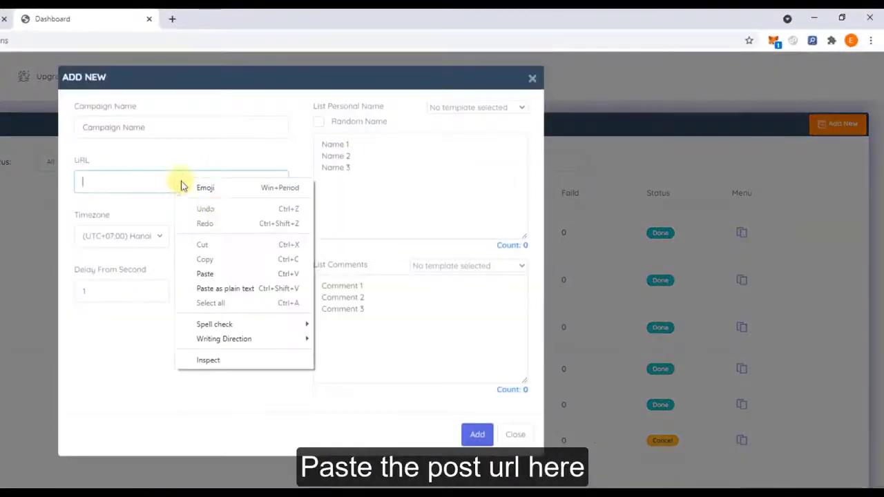
click(231, 274)
click(197, 127)
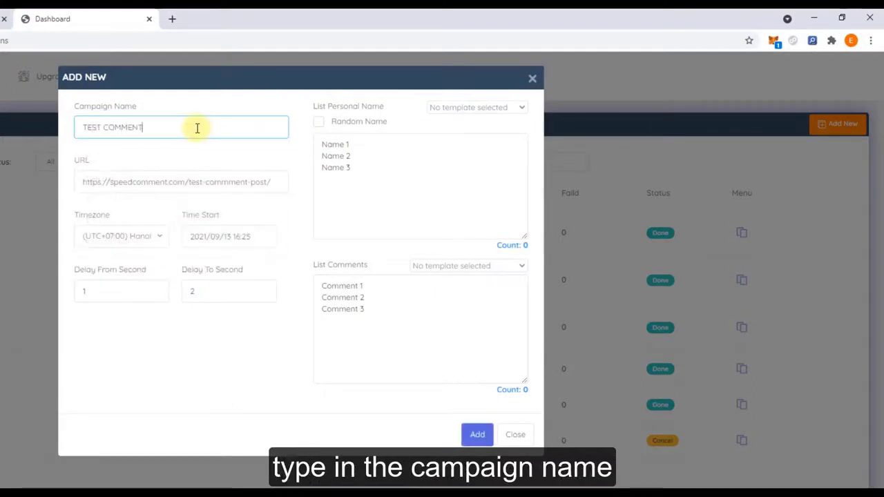
click(153, 239)
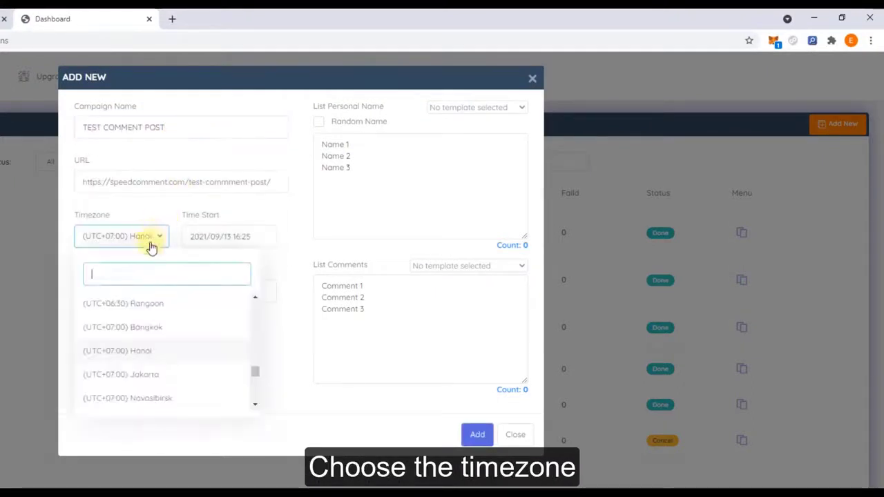
click(150, 353)
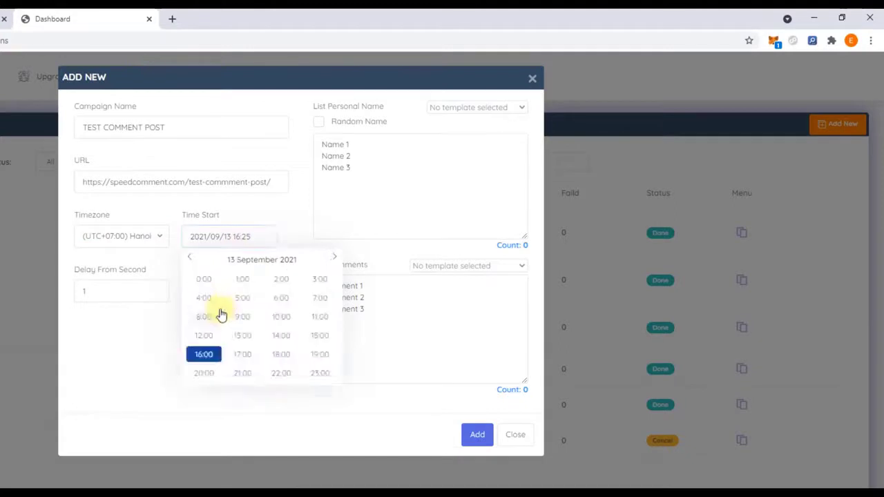
click(203, 355)
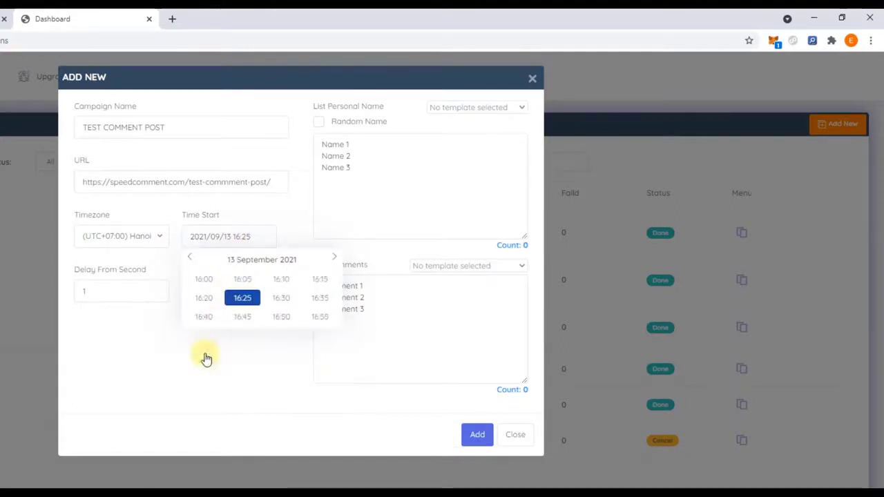
click(281, 299)
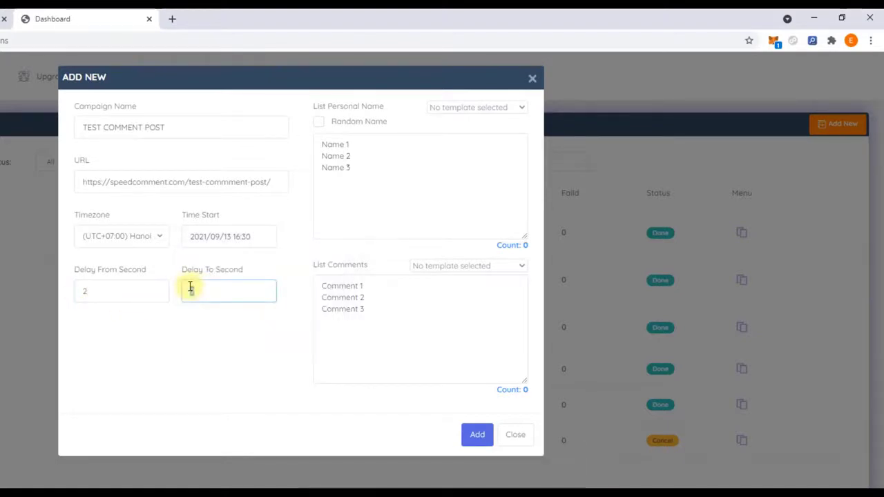
Copy every name from NAME.txt into the campaign's List Personal Name
key(alt+Tab)
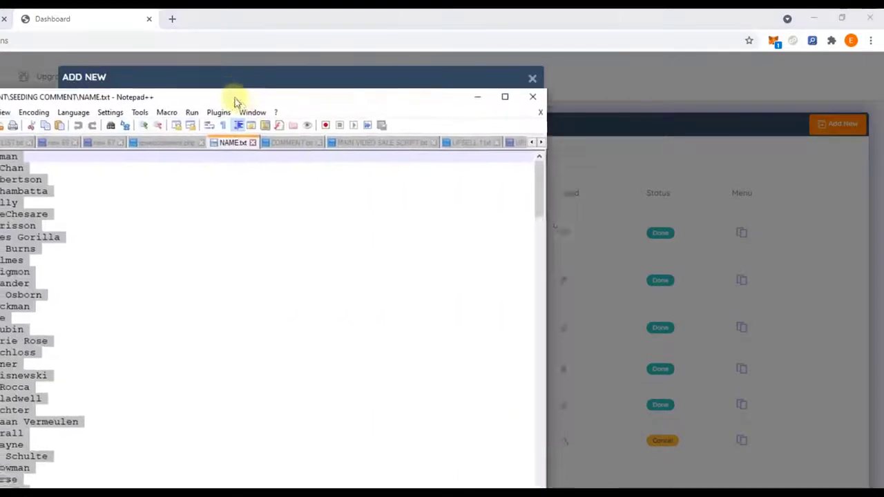
drag(232, 94, 273, 124)
click(270, 276)
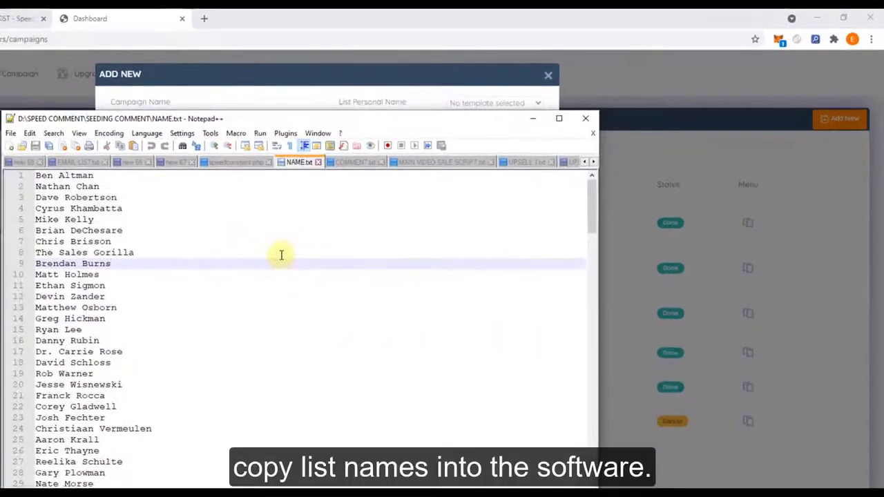
key(ctrl+a)
right_click(83, 215)
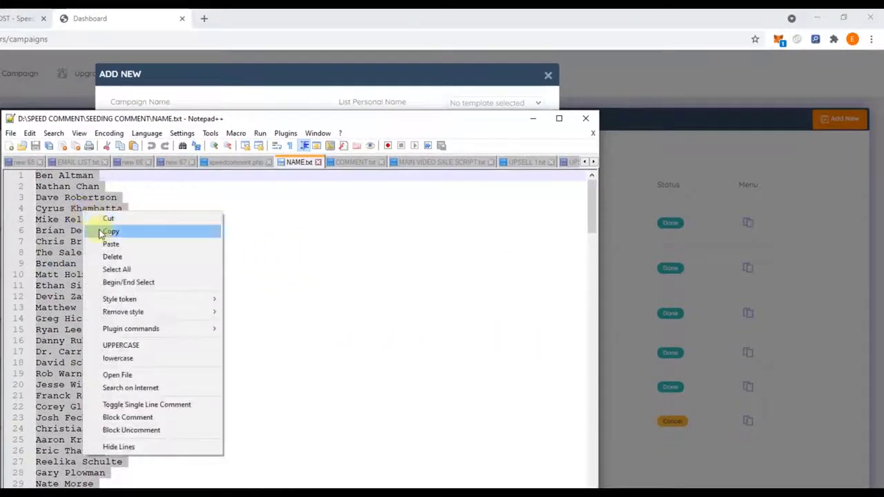
click(100, 231)
click(262, 72)
right_click(380, 161)
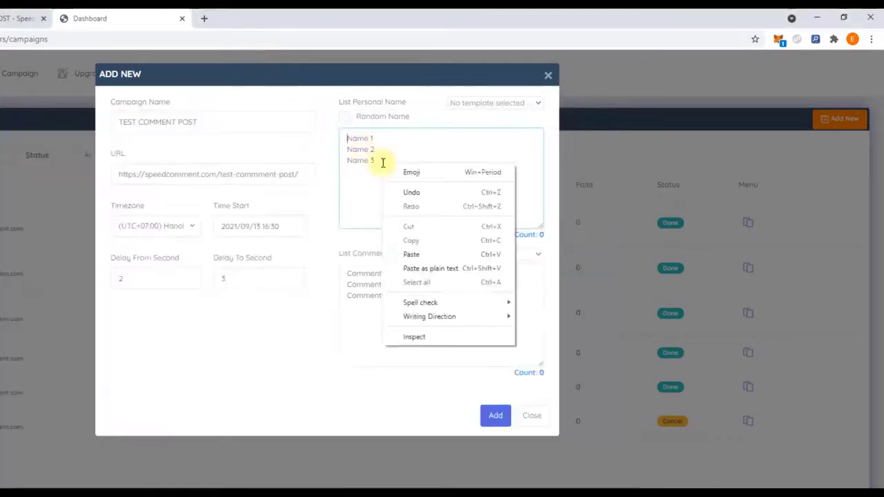
click(410, 251)
key(alt+Tab)
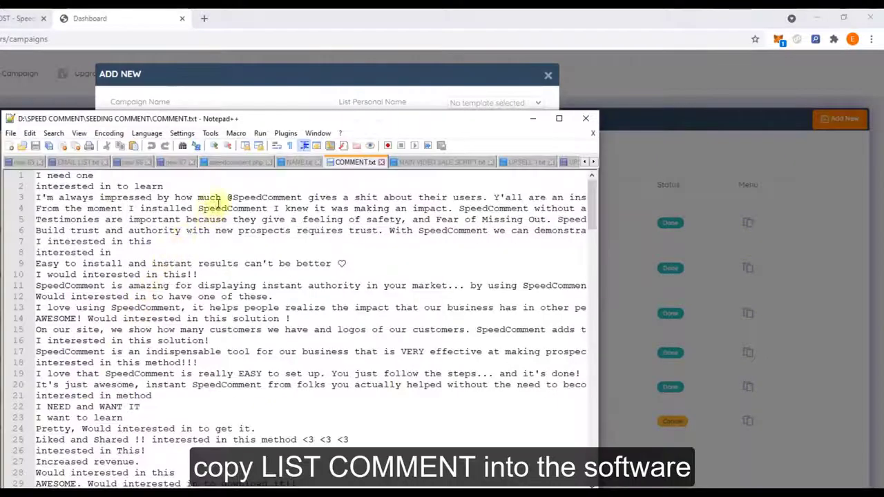
click(299, 163)
click(293, 93)
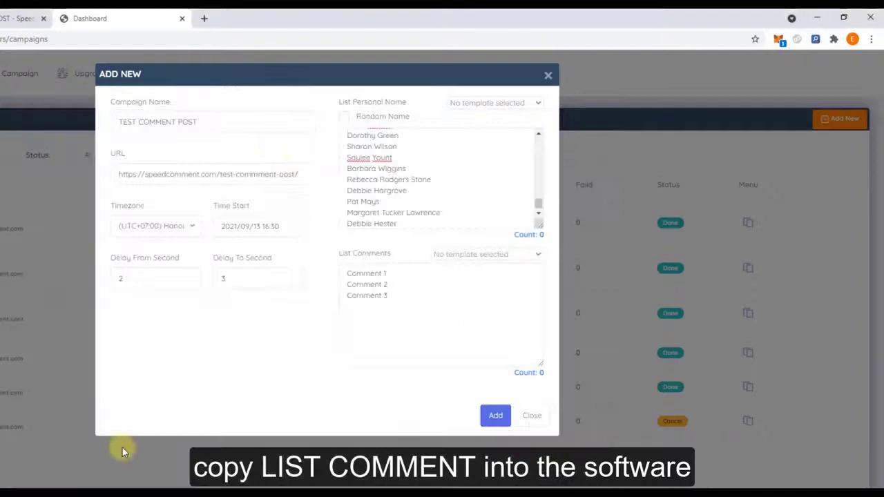
Paste all of COMMENT.txt into List Comments and submit the campaign
key(alt+Tab)
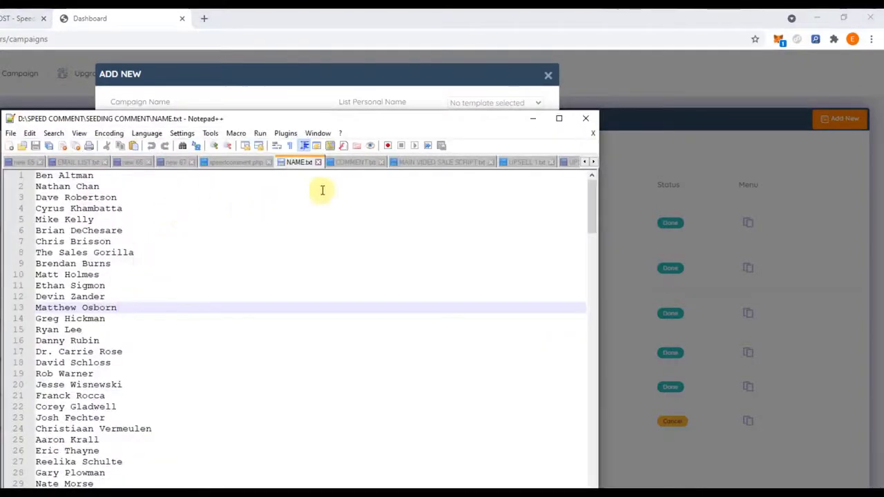
click(355, 163)
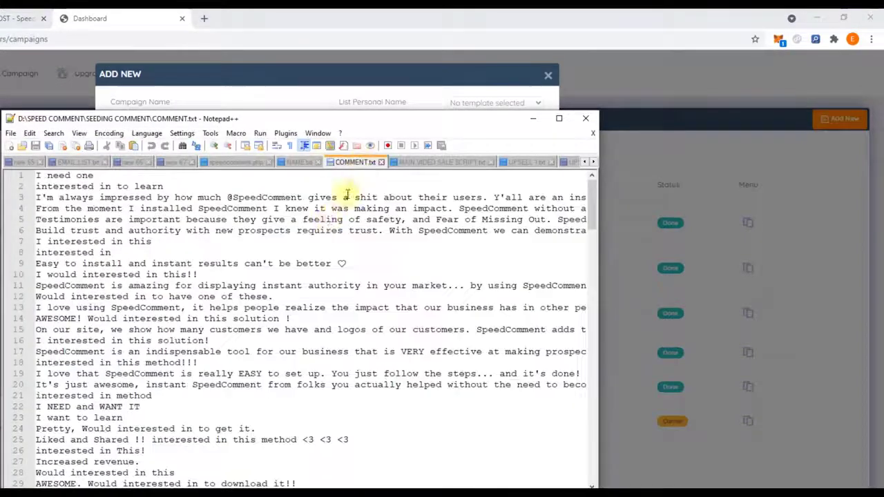
click(38, 176)
key(ctrl+a)
right_click(62, 194)
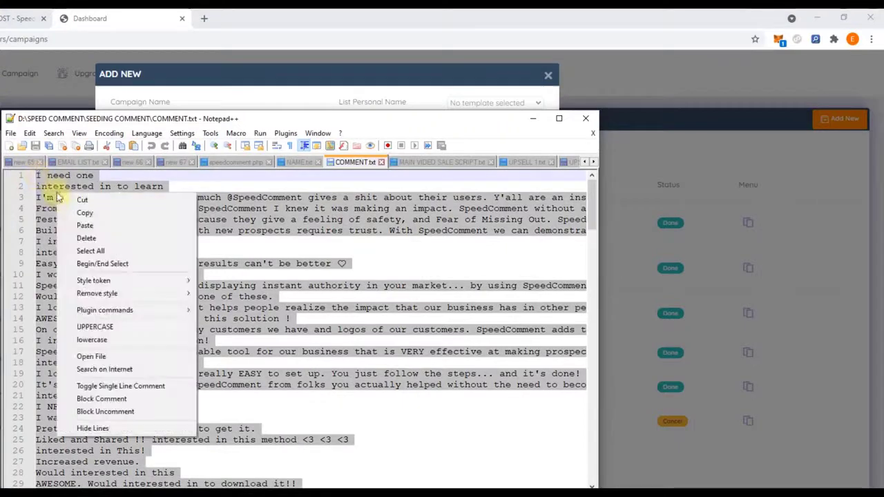
click(76, 213)
click(207, 96)
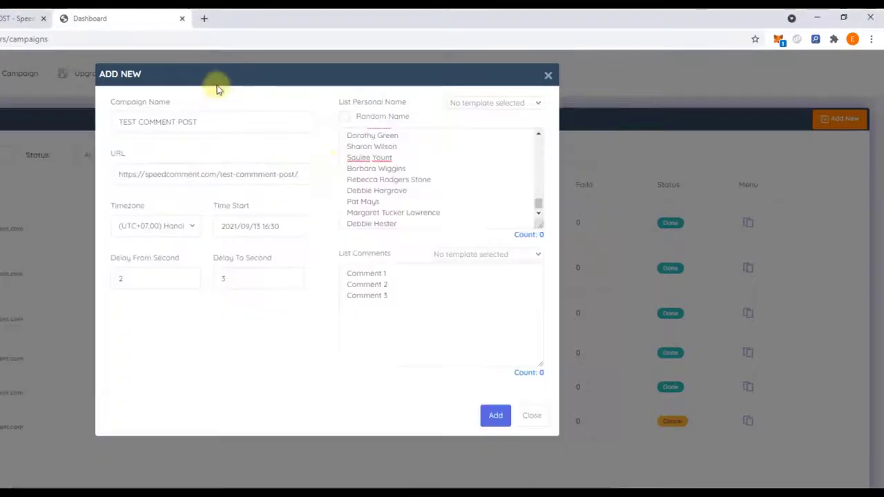
right_click(427, 307)
click(456, 394)
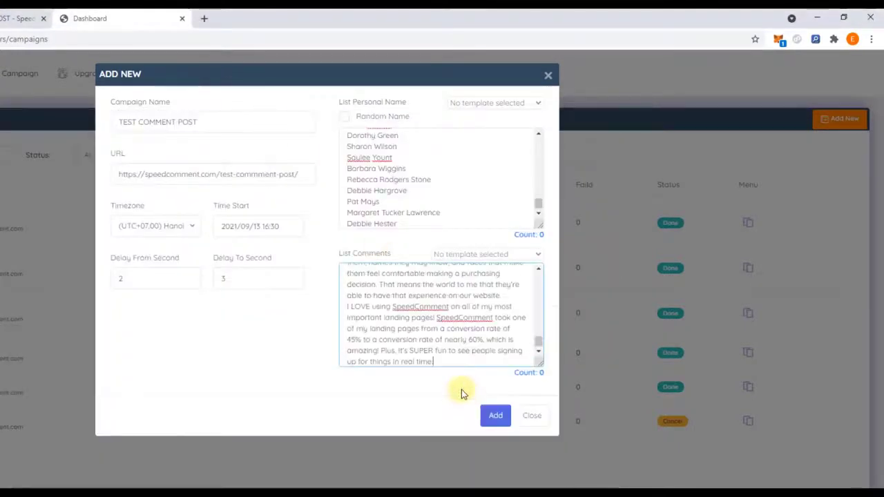
click(495, 416)
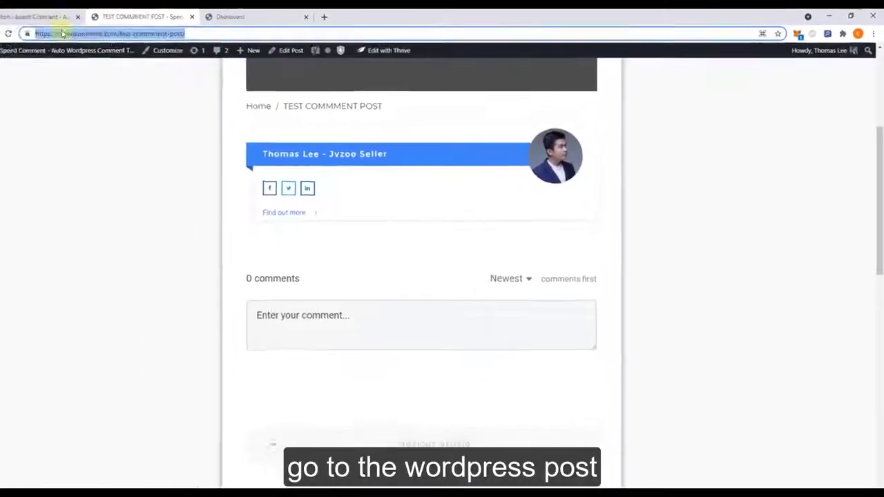
Bring up the TEST COMMMENT POST page to watch the comments arrive
key(Return)
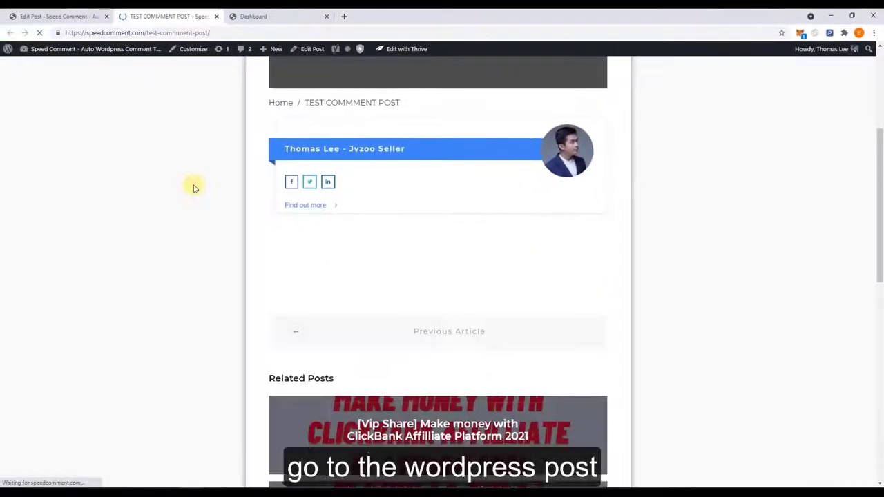
Scroll through the post's auto-posted comments, loading more comments along the way
scroll(195, 192, down, 1)
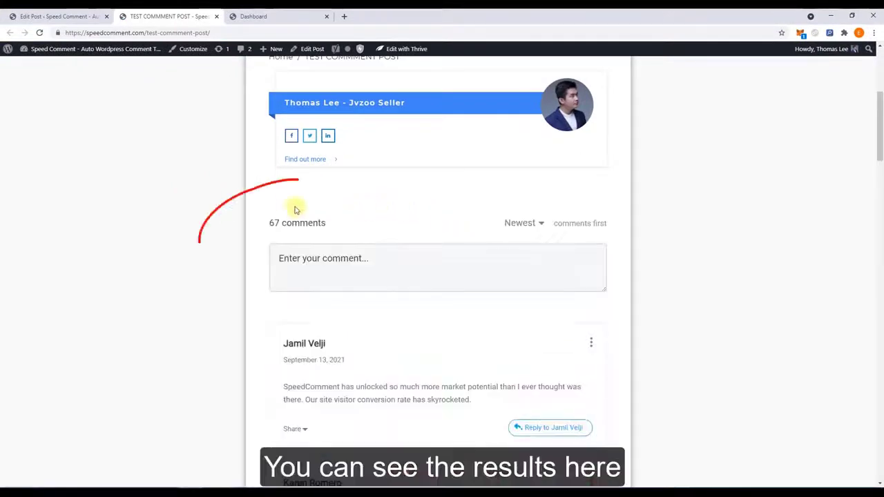
scroll(330, 227, down, 2)
drag(312, 224, 371, 264)
scroll(371, 264, down, 10)
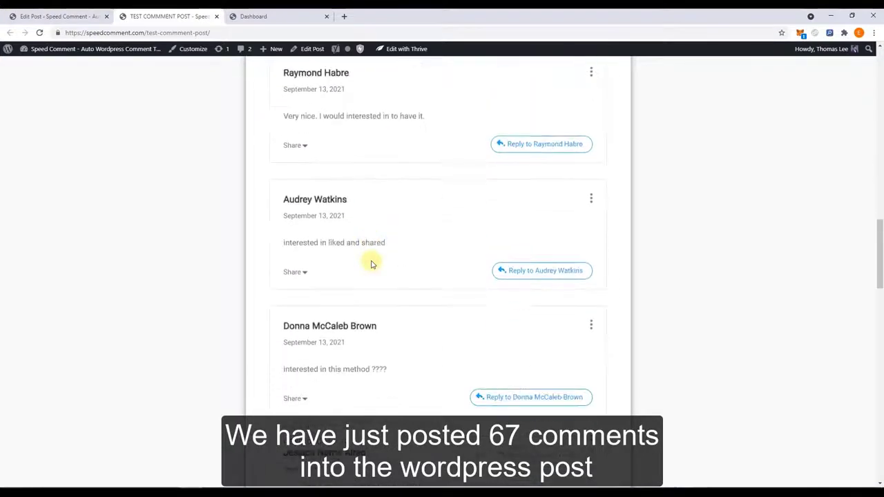
scroll(371, 264, down, 8)
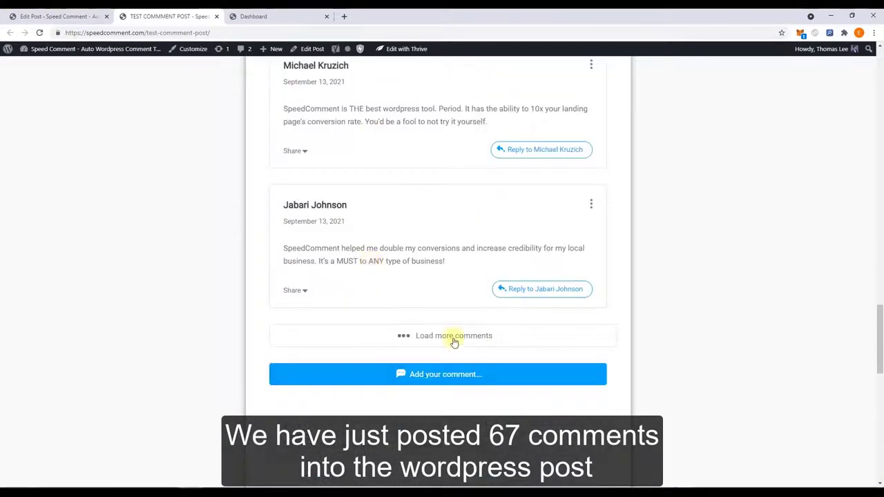
click(454, 339)
scroll(449, 325, down, 10)
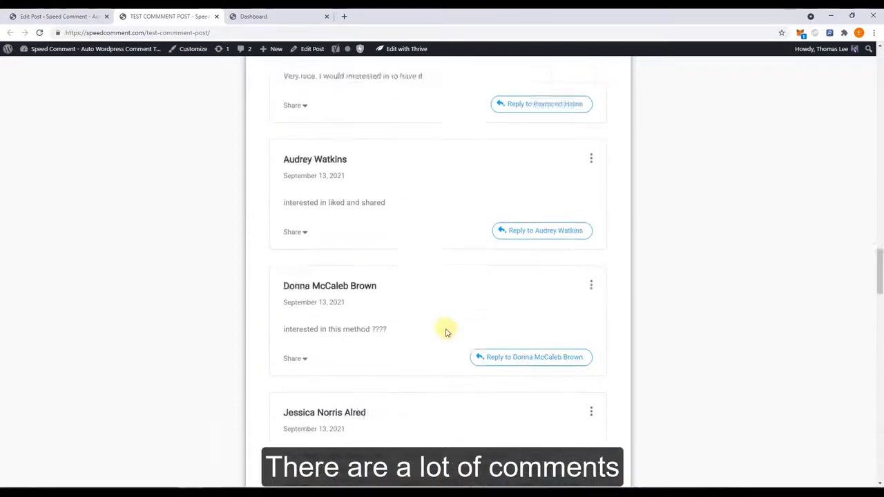
scroll(445, 334, down, 10)
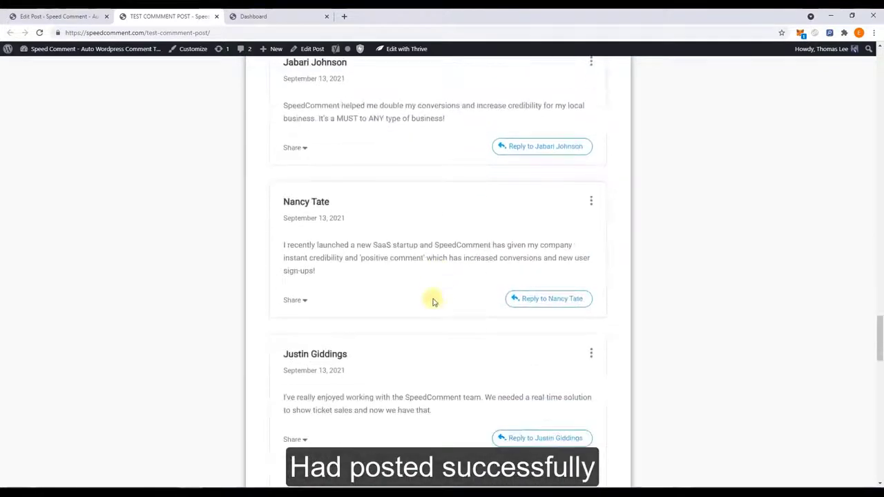
scroll(425, 291, up, 15)
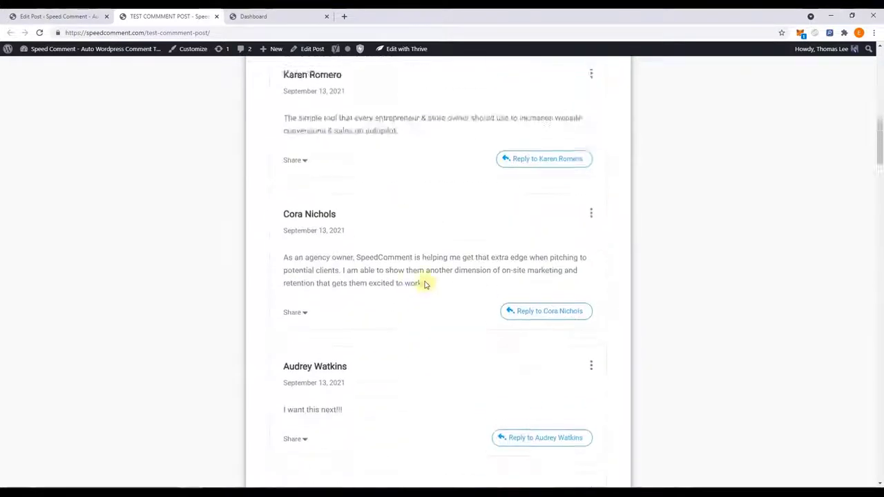
scroll(260, 364, down, 1)
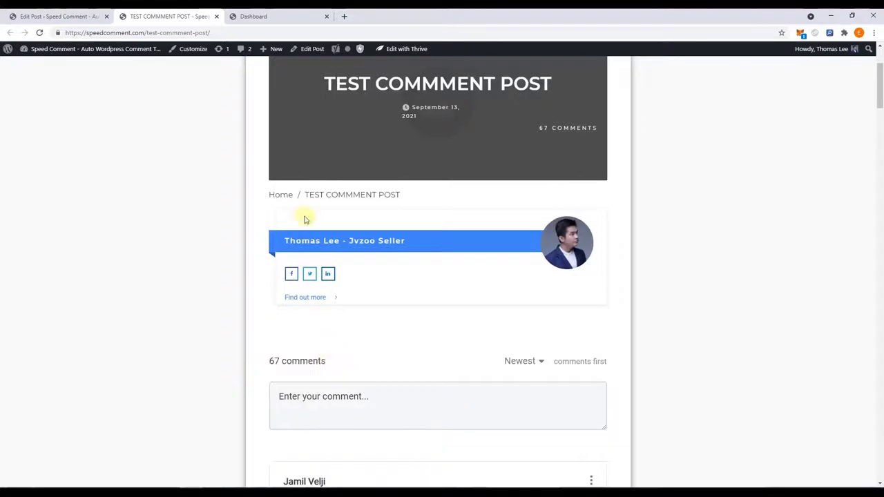
Check campaign progress, then reload the post and highlight its 79-comment count
click(252, 15)
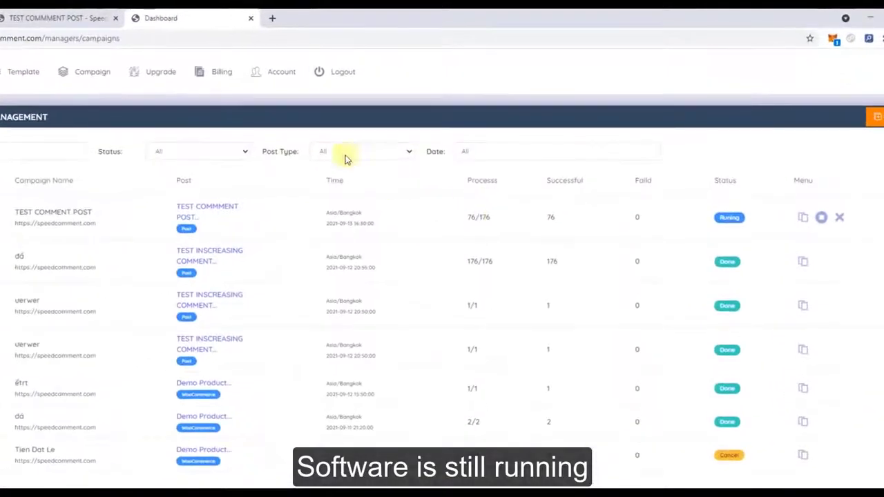
click(59, 17)
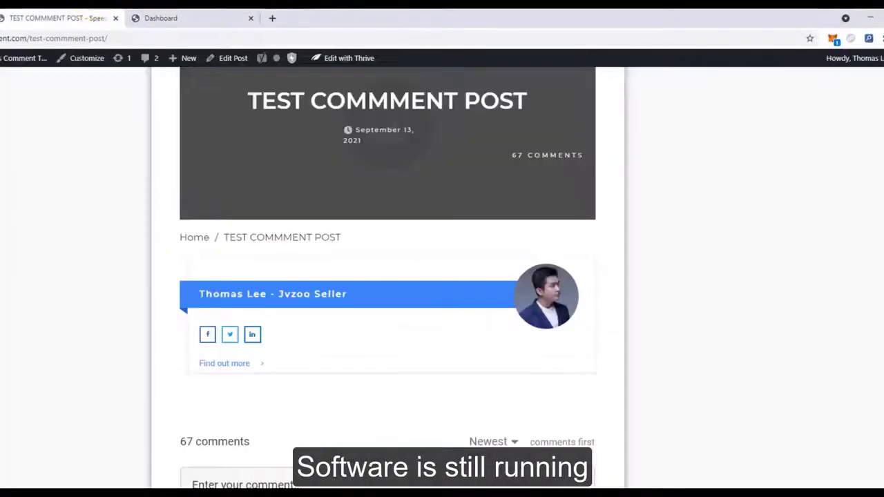
key(F5)
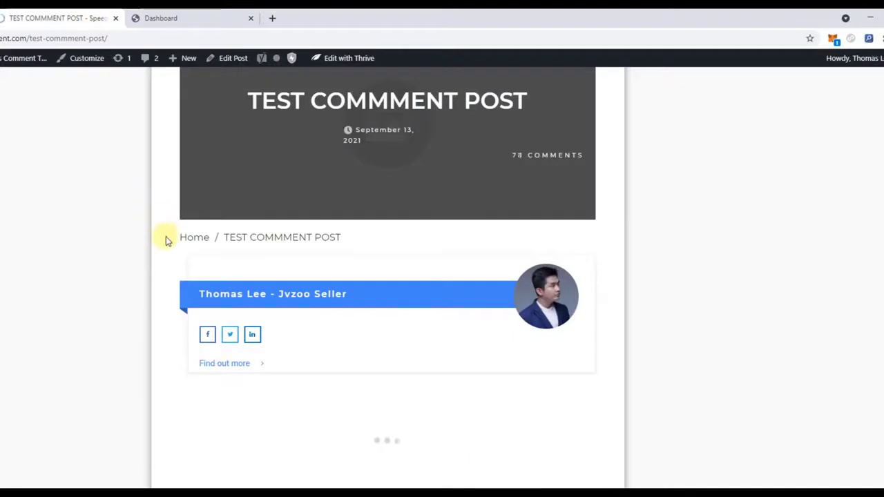
scroll(166, 242, down, 1)
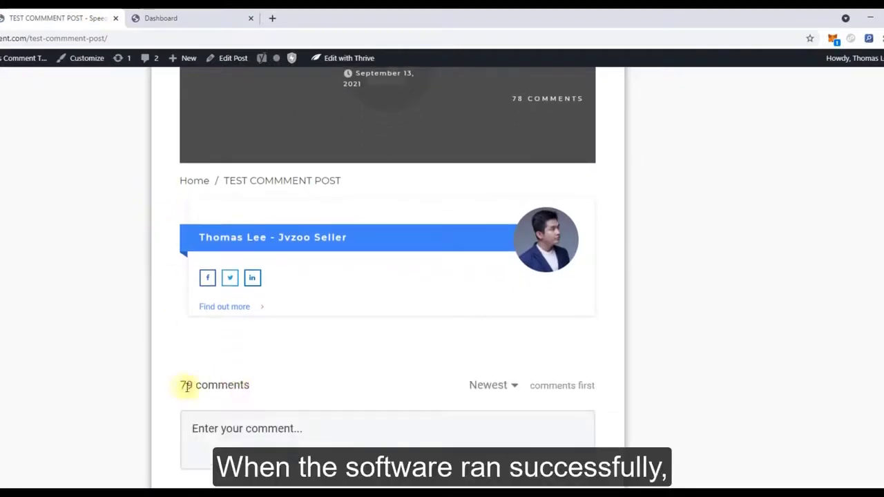
drag(186, 387, 233, 385)
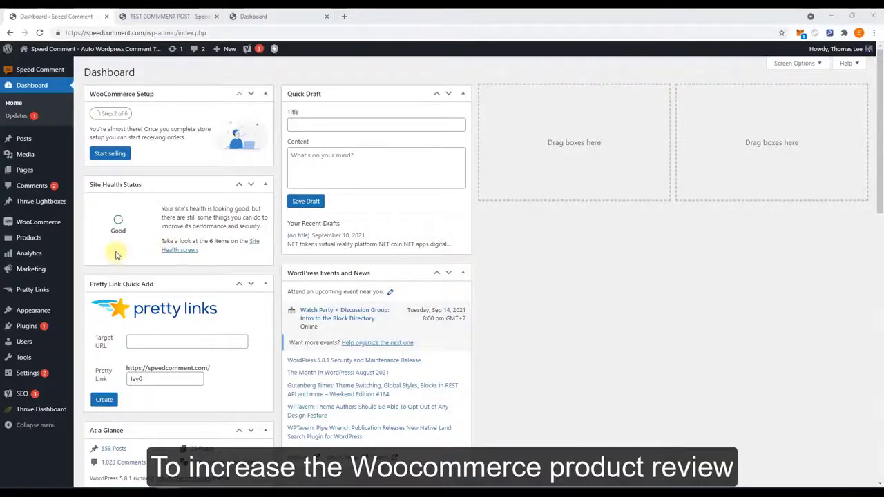
Publish a new WooCommerce product titled TEST PRODUCT REVIEW
mouse_move(29, 237)
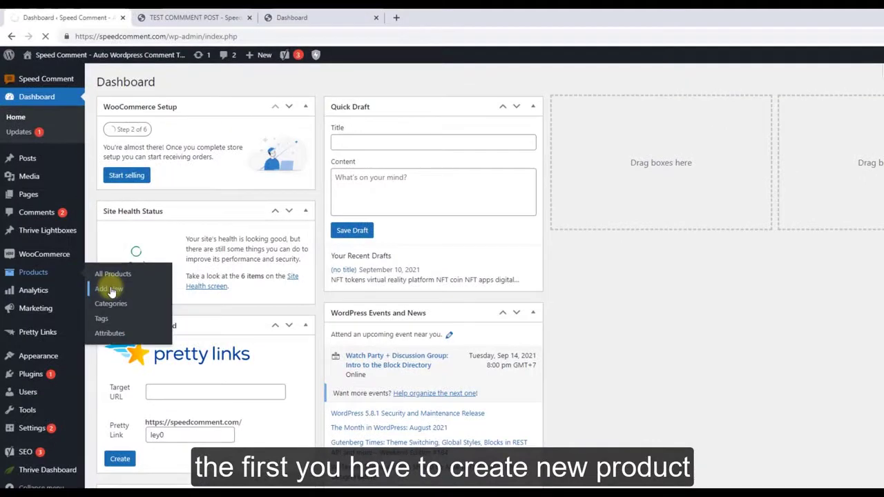
click(111, 291)
text(TEST PRODUCT REVIEW)
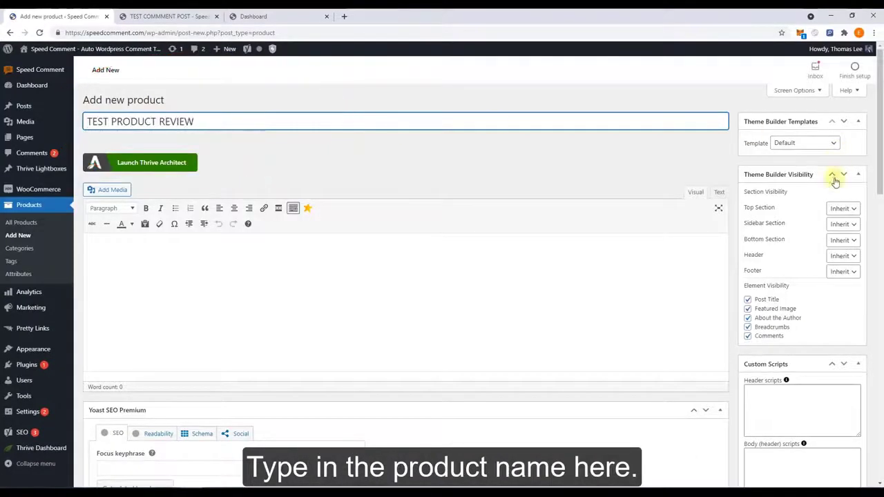
scroll(805, 253, down, 6)
click(846, 280)
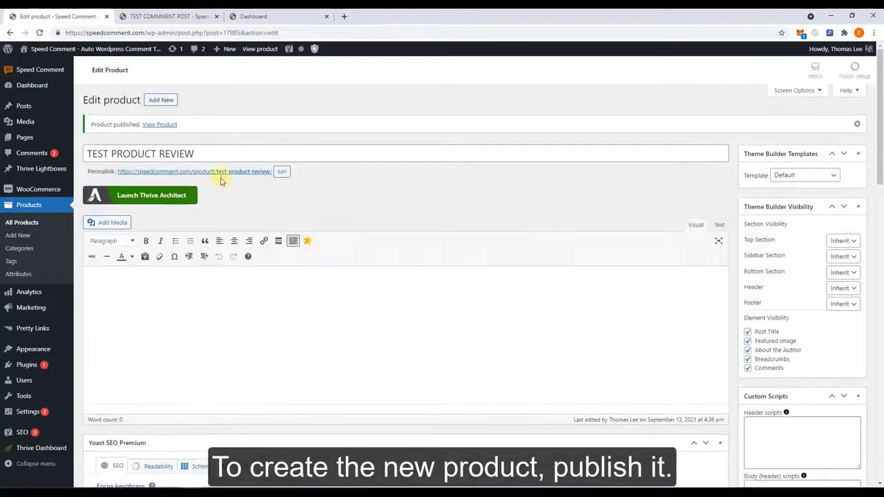
Open the product page in another tab and copy its URL
right_click(223, 177)
click(241, 181)
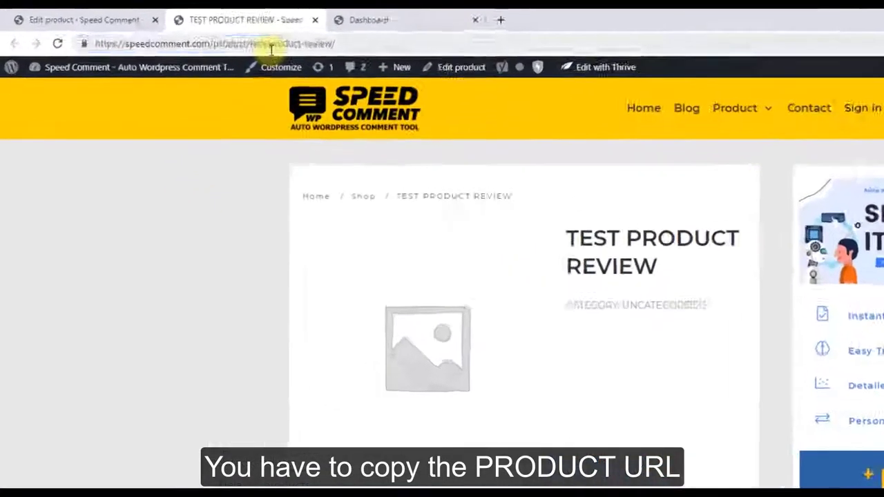
click(190, 32)
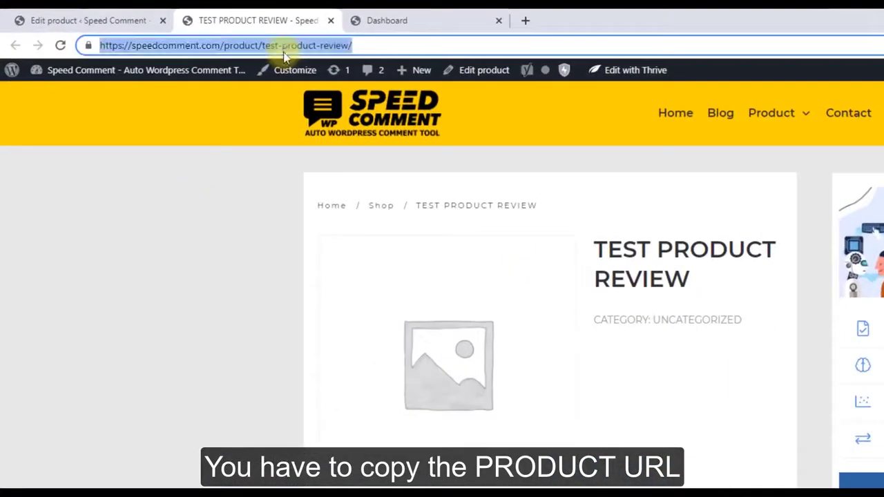
right_click(186, 33)
click(318, 129)
Start a new campaign for the product URL named TEST WOO PRODUCT REVIEW
click(376, 20)
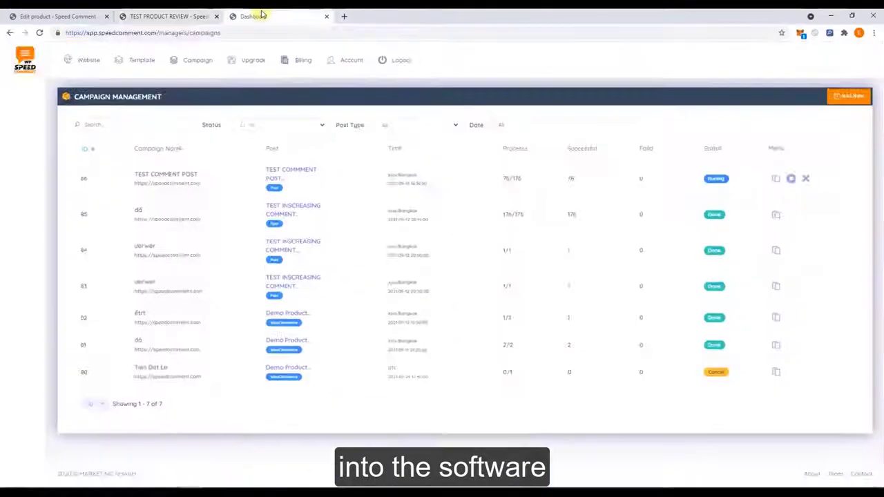
click(835, 110)
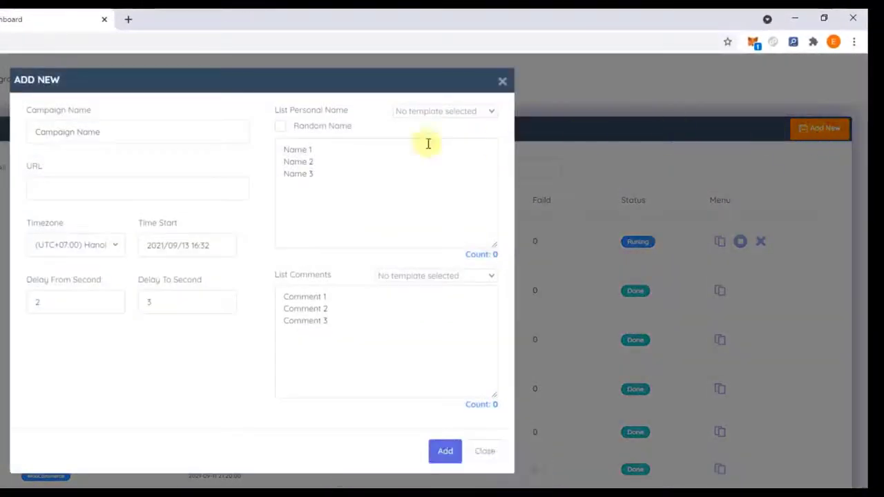
right_click(73, 182)
click(126, 279)
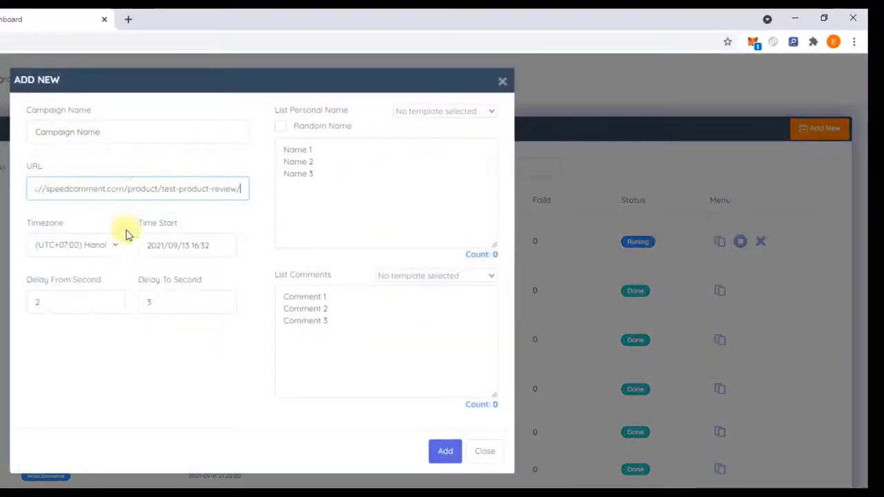
click(131, 129)
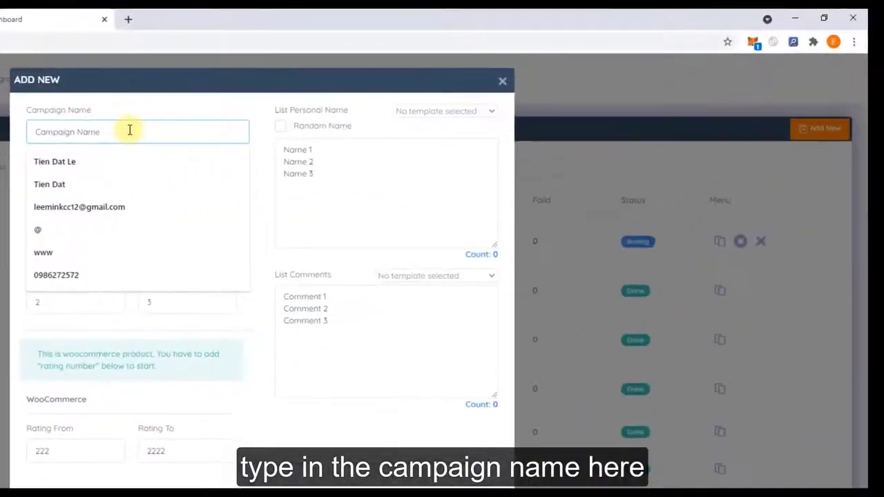
text(TE)
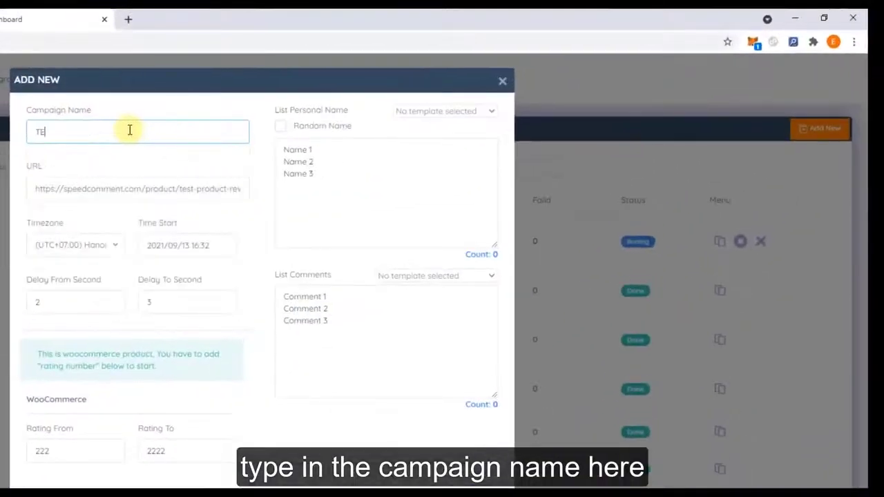
text(ST WOO PRODU)
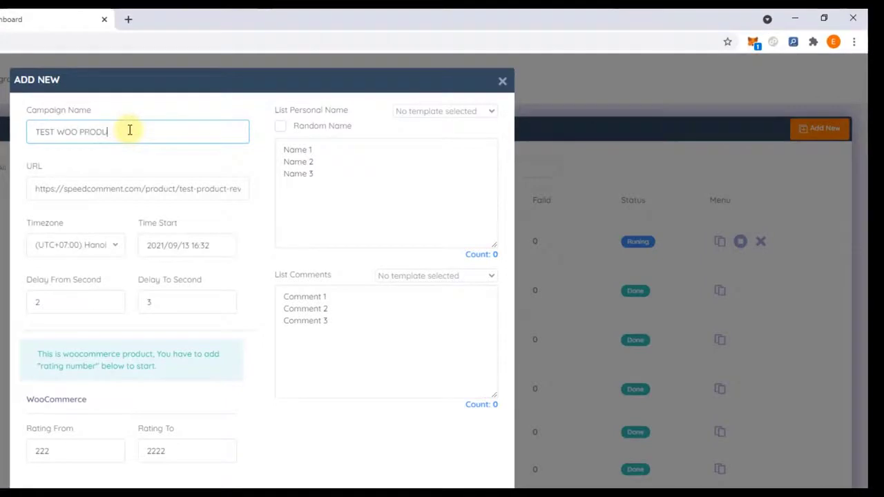
text(CT REVIEW)
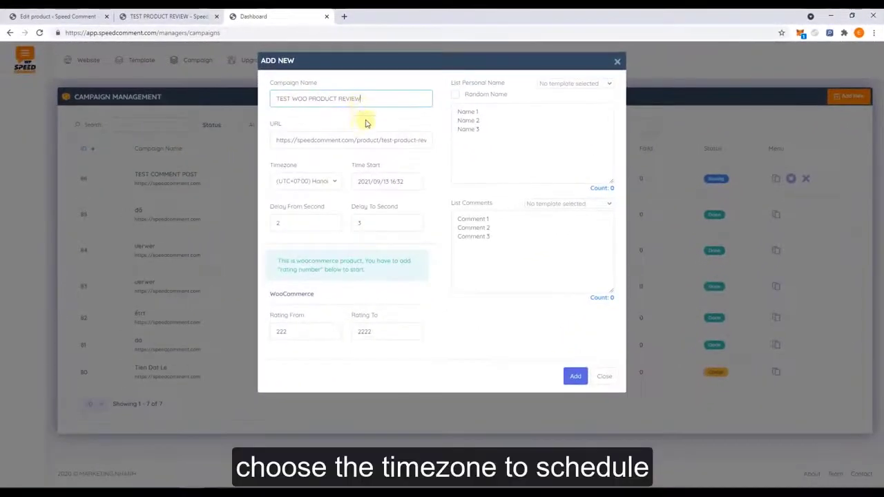
Set the start to 2021/09/13 16:40, minimum delay 1 and lowest rating 4
click(395, 182)
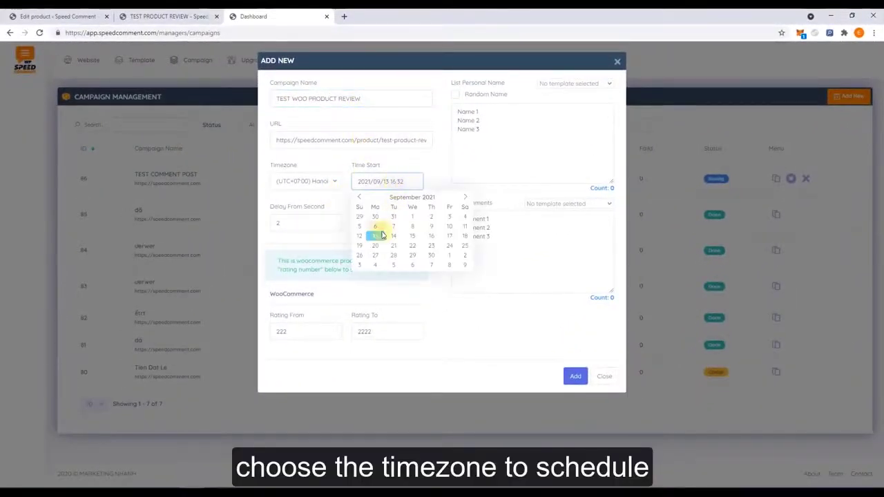
click(381, 235)
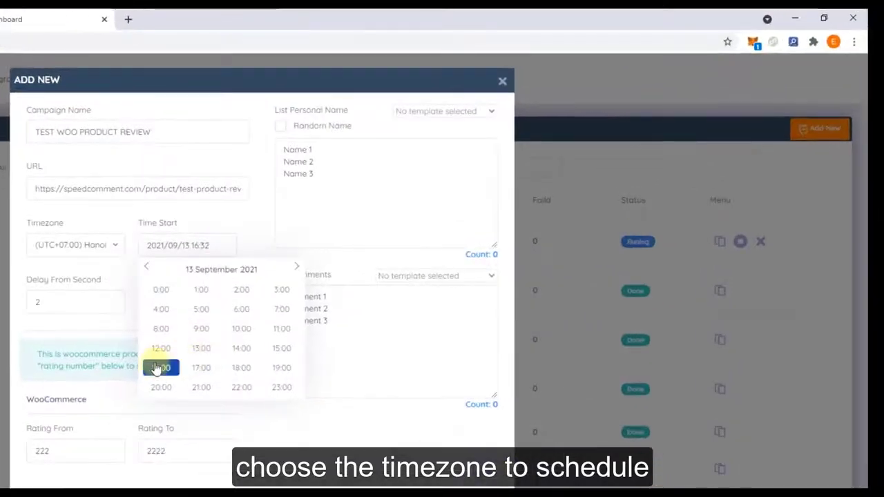
click(158, 368)
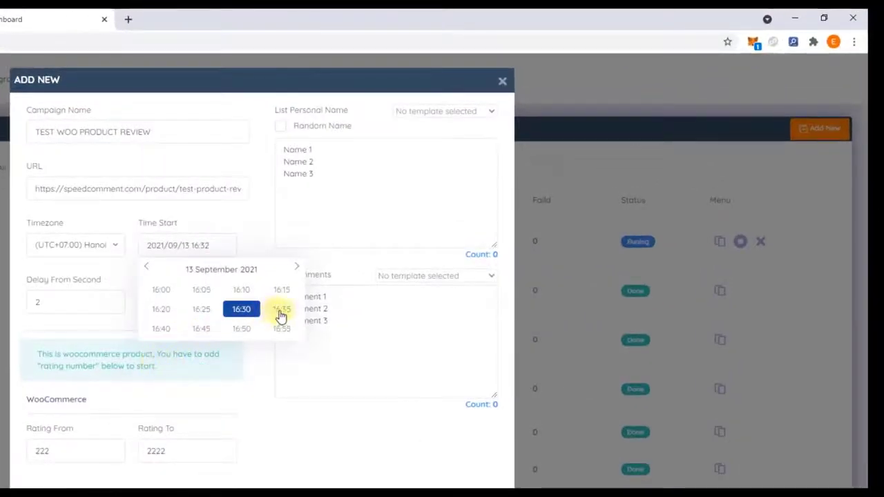
click(166, 328)
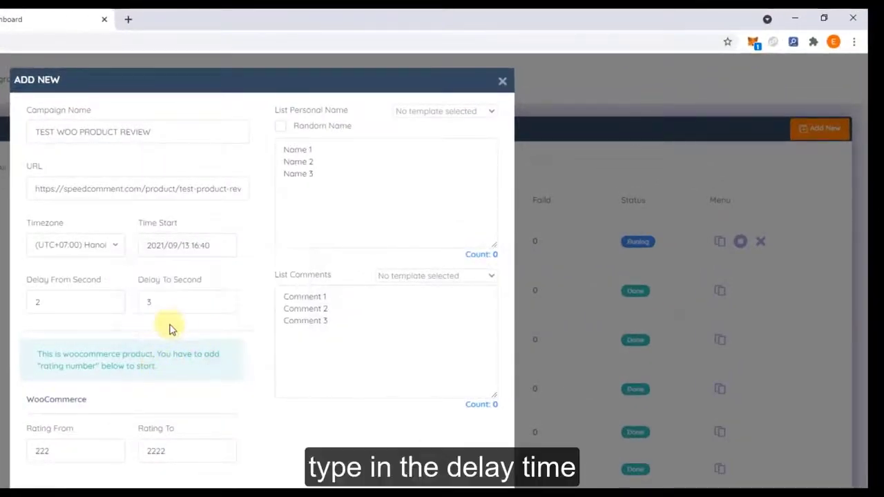
double_click(79, 306)
text(1)
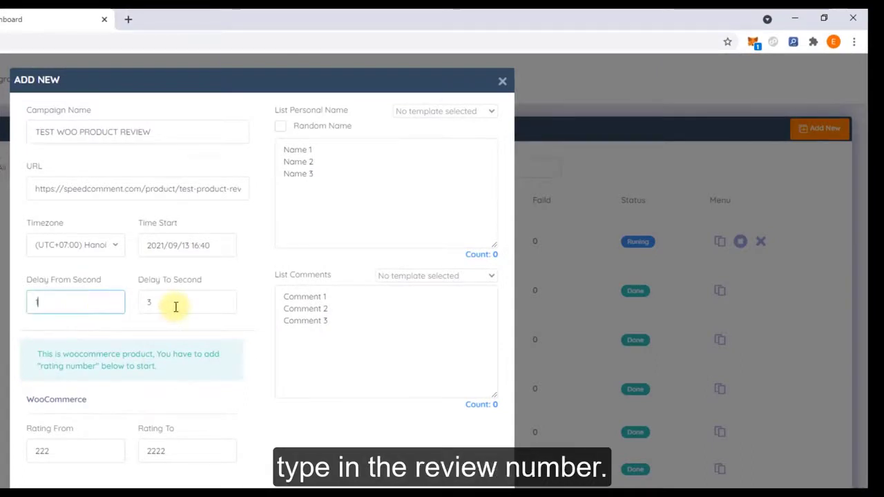
double_click(75, 457)
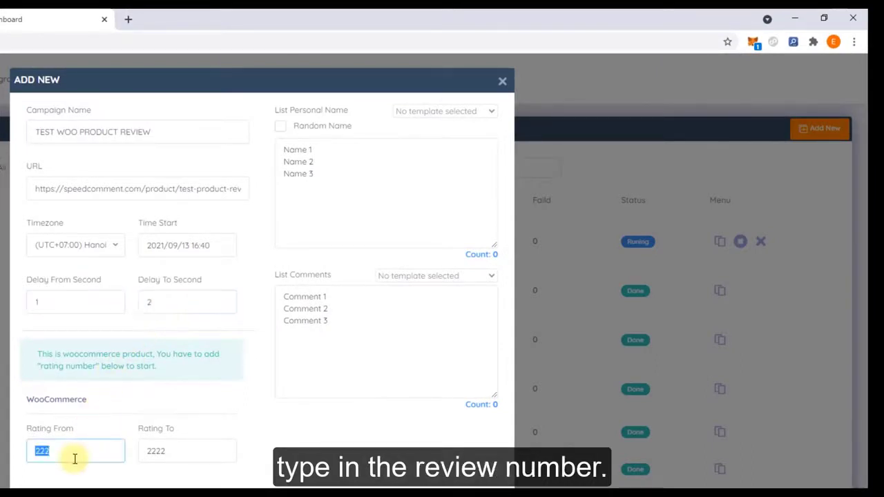
text(4)
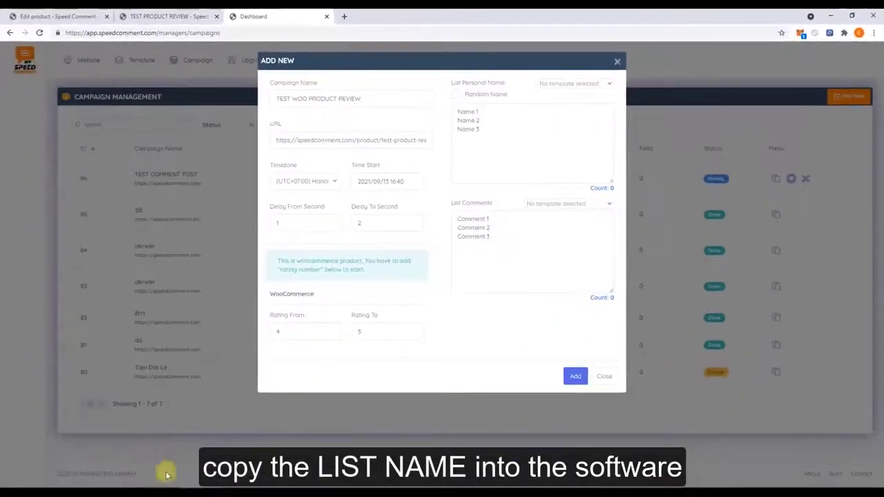
Paste all names from NAME.txt into the product campaign's List Personal Name
key(alt+Tab)
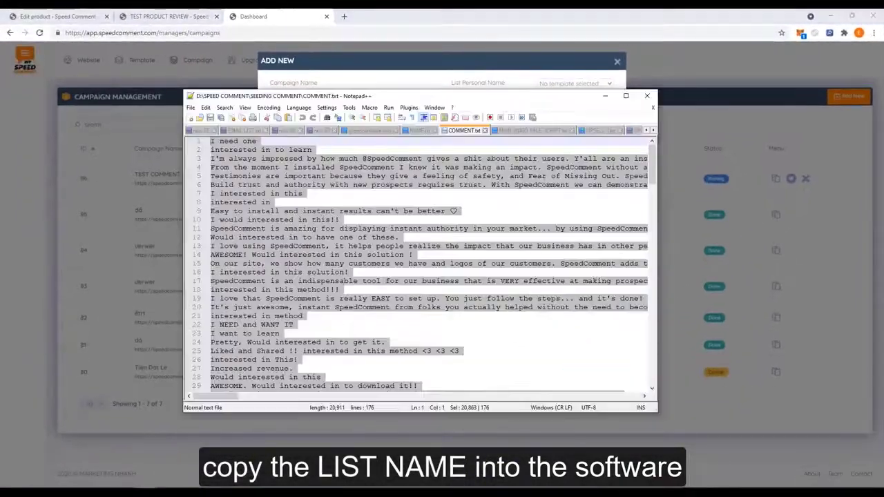
click(419, 130)
click(405, 142)
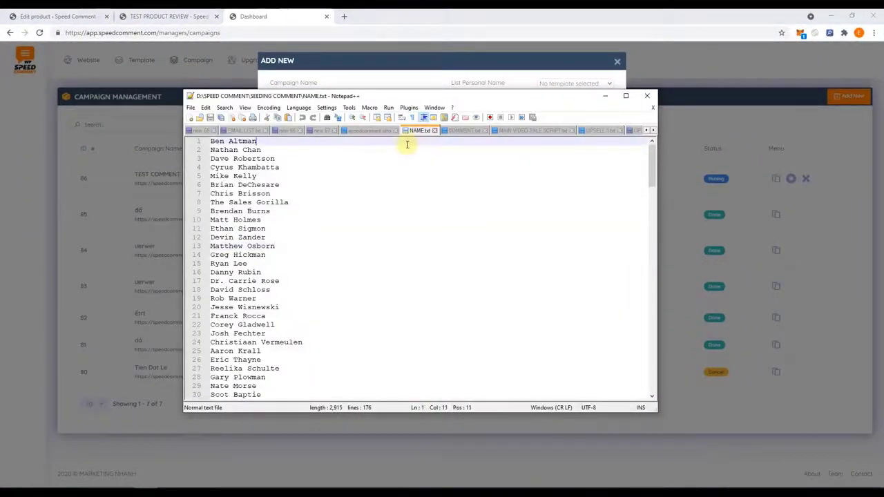
key(ctrl+a)
right_click(266, 214)
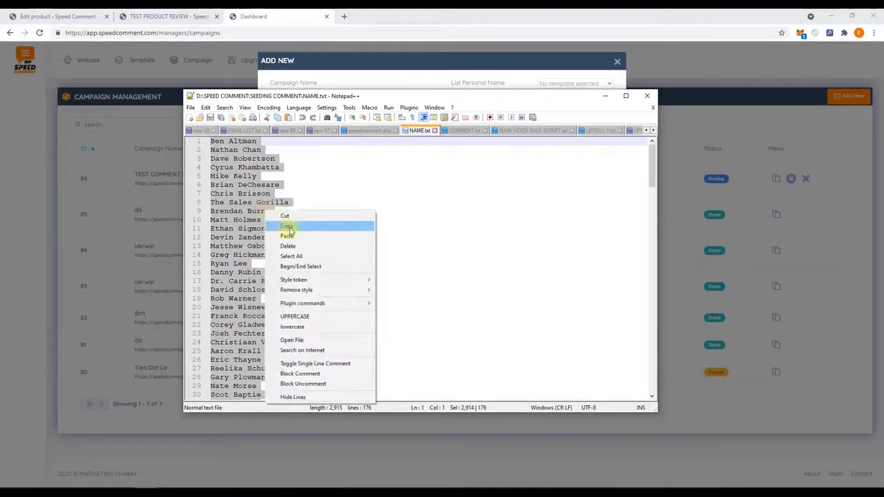
click(287, 226)
click(405, 60)
right_click(512, 152)
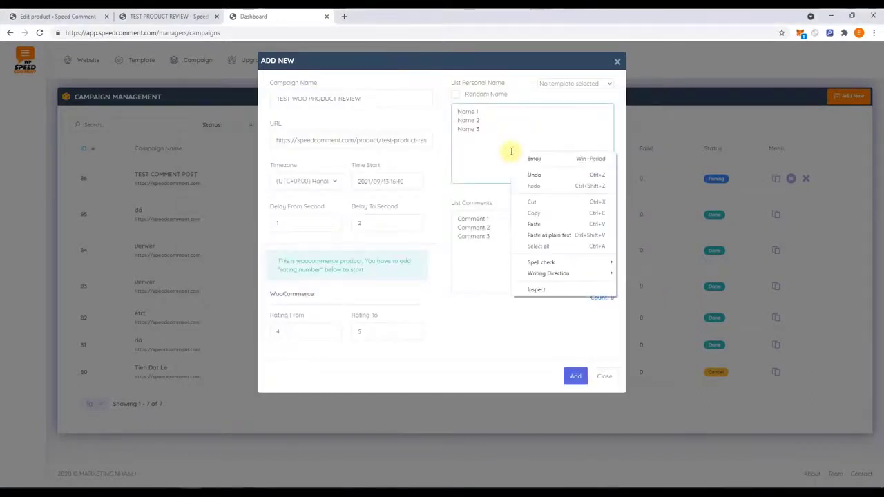
click(525, 222)
Paste all COMMENT.txt reviews into List Comments and add the campaign
click(160, 483)
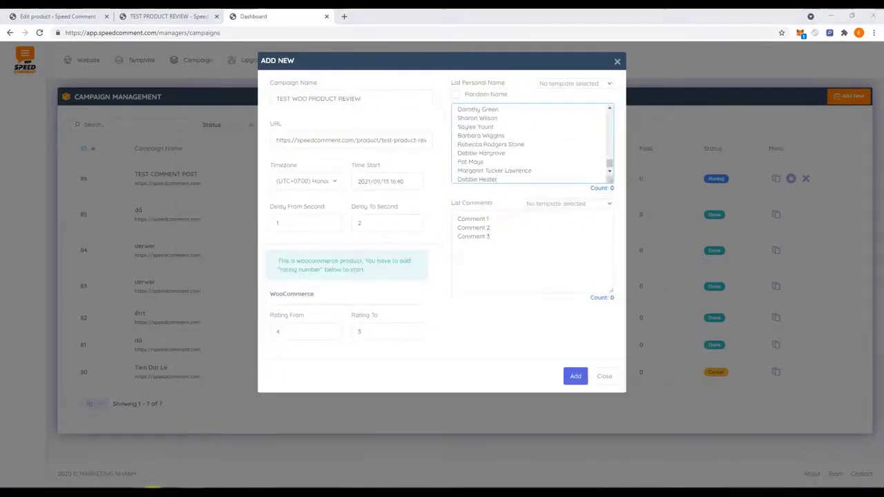
click(458, 133)
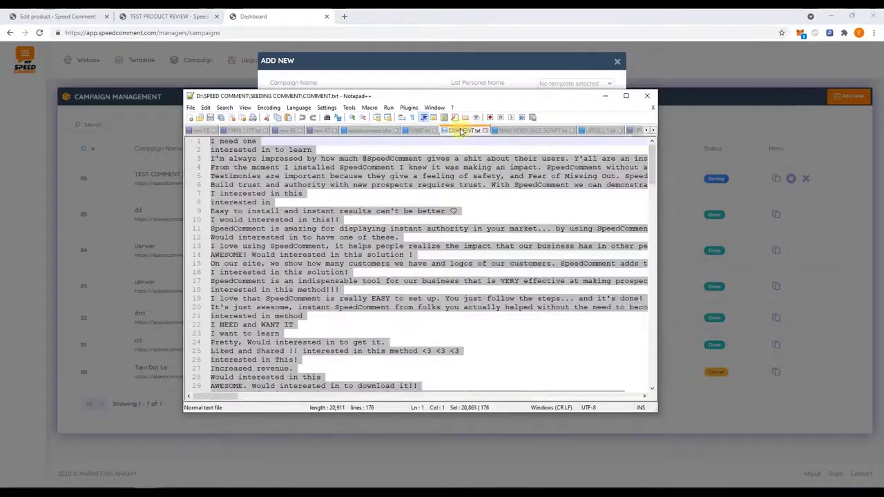
click(413, 198)
key(ctrl+a)
right_click(358, 192)
click(383, 207)
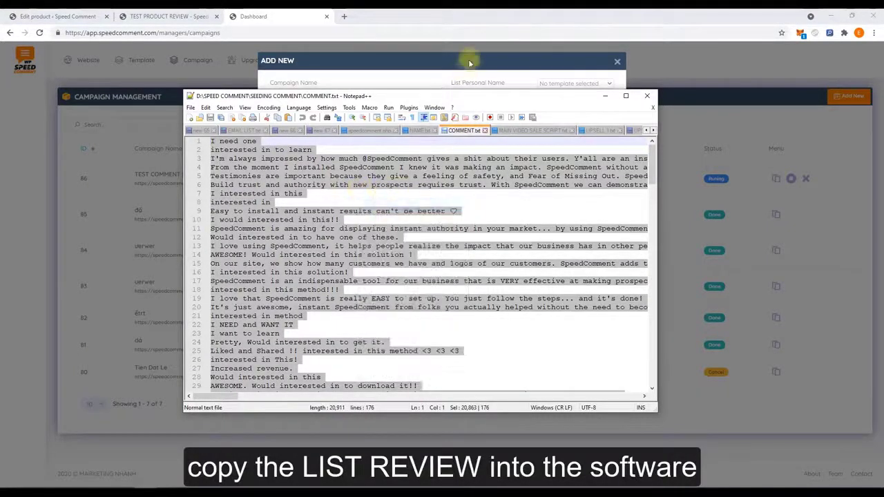
click(467, 59)
key(ctrl+v)
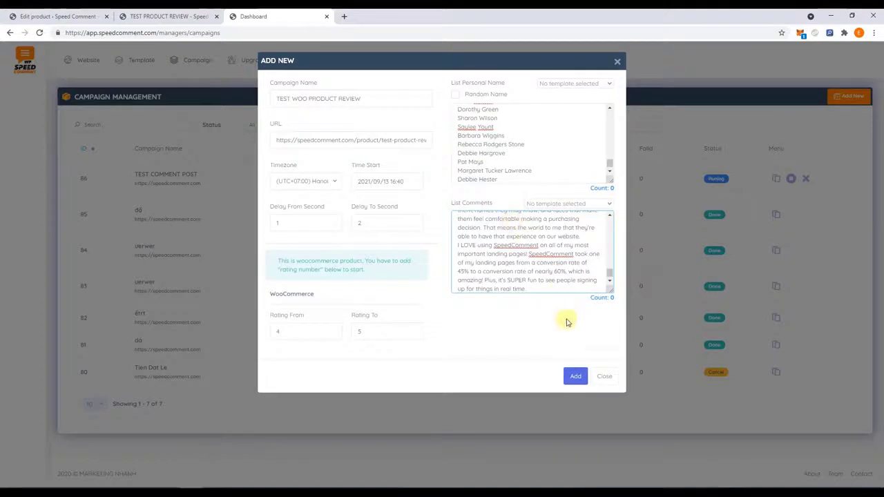
click(574, 375)
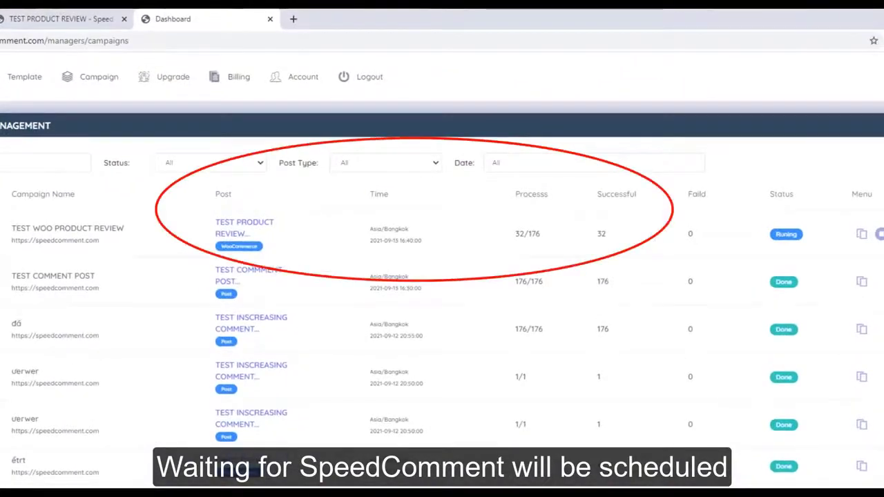
Reload the TEST PRODUCT REVIEW product page, now showing 44 reviews at four stars
click(63, 19)
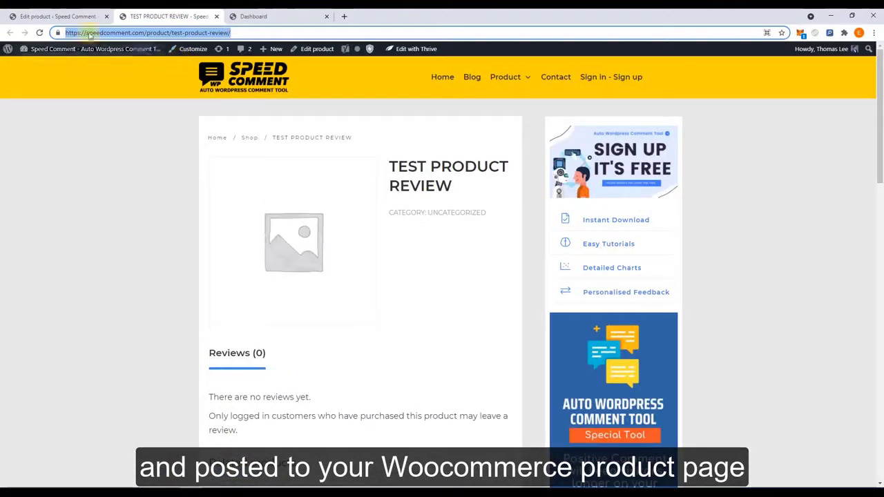
click(39, 32)
mouse_move(78, 55)
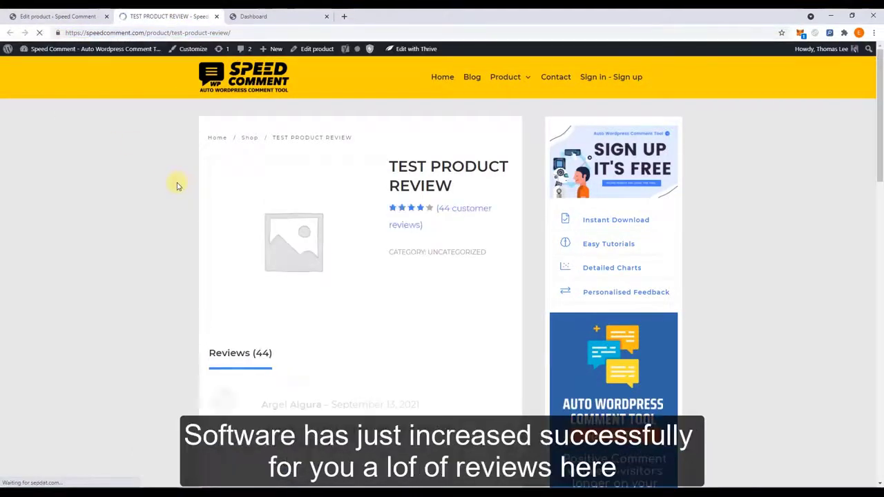
Jump to the product's customer reviews and skim the newly posted review texts
click(422, 227)
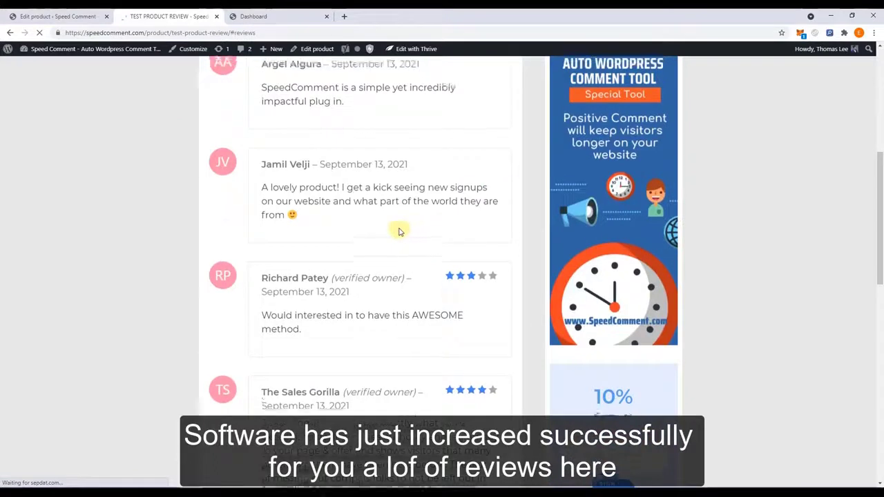
scroll(360, 213, up, 2)
drag(261, 175, 339, 187)
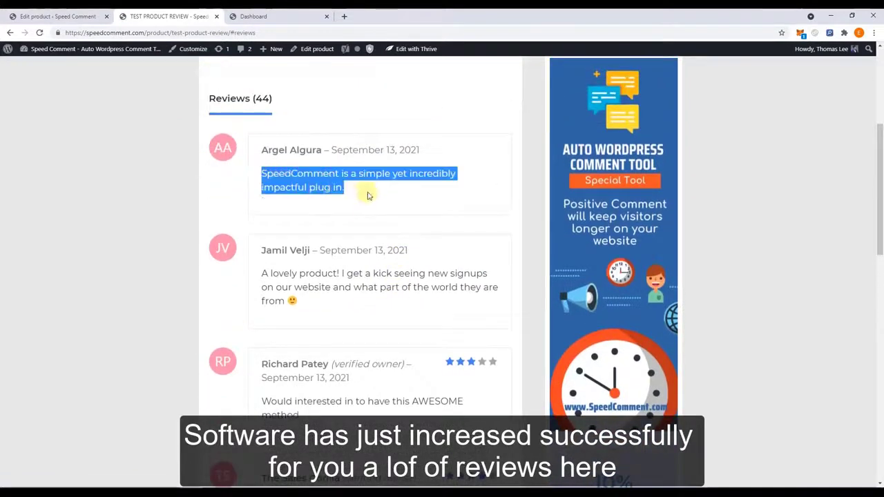
click(368, 196)
scroll(361, 205, down, 2)
drag(264, 179, 316, 221)
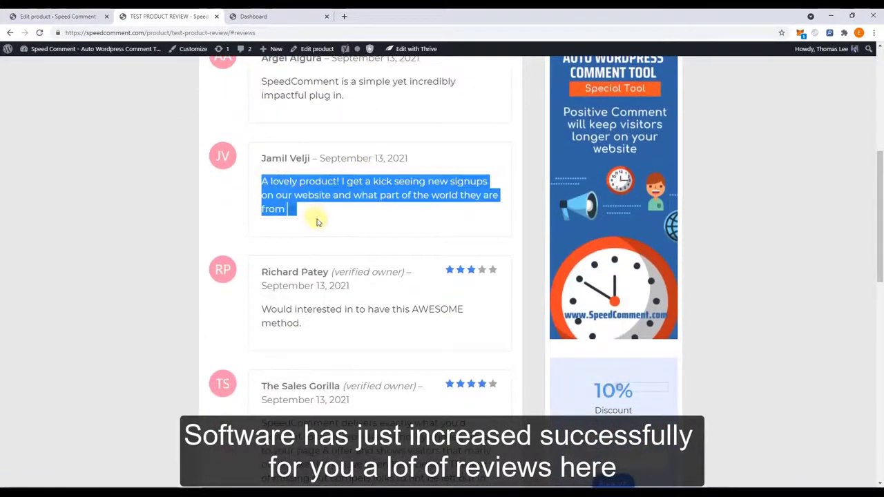
scroll(293, 183, down, 3)
drag(262, 172, 335, 197)
scroll(340, 241, down, 2)
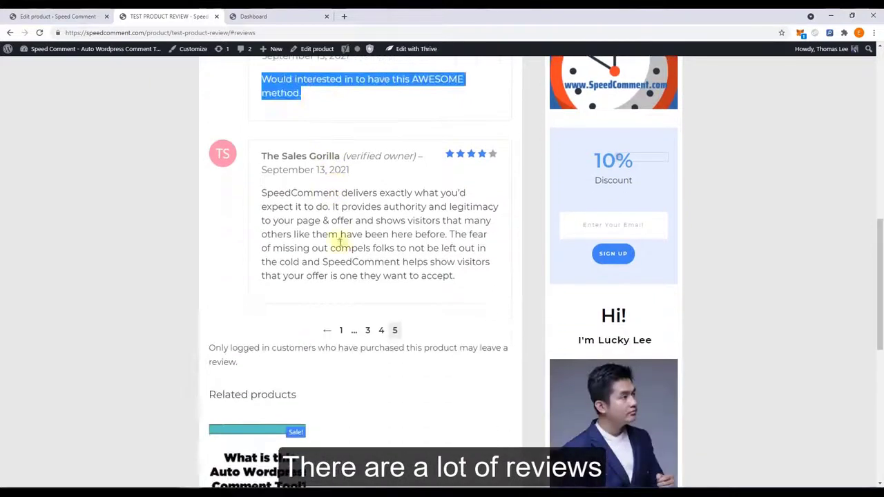
Open review page 3, then check the dashboard shows 54 of 176 posted, still running
click(366, 330)
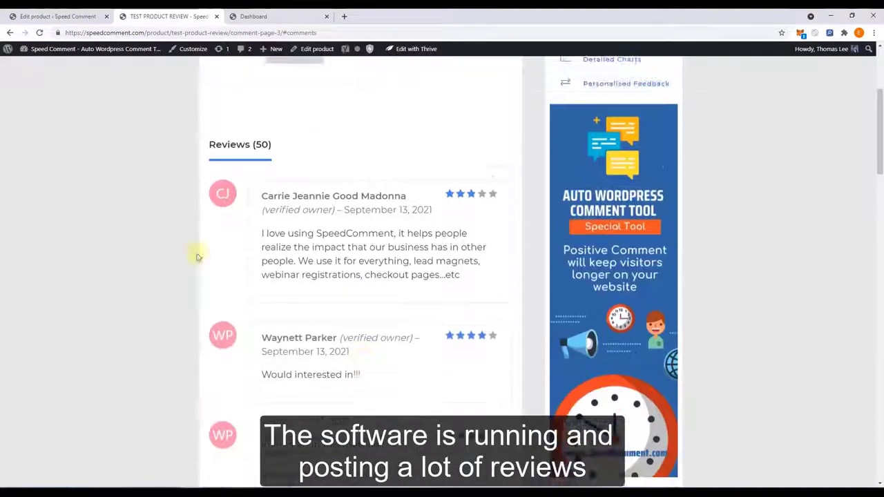
click(254, 15)
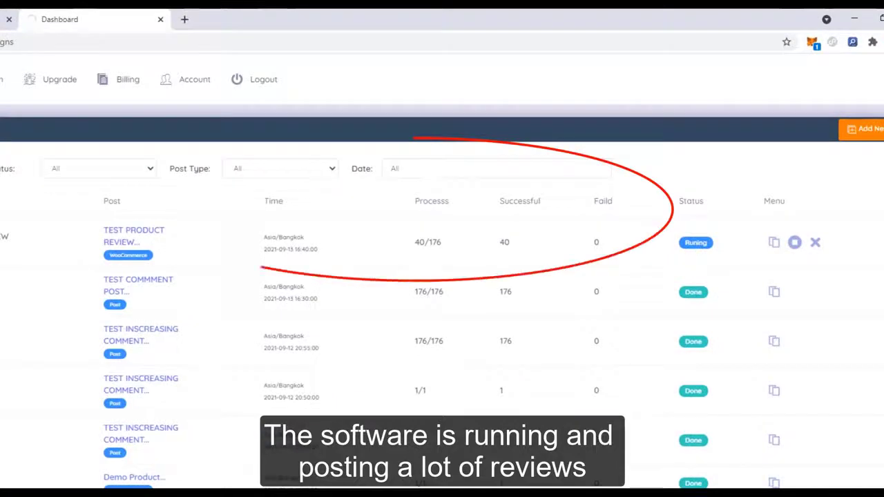
drag(414, 246, 450, 247)
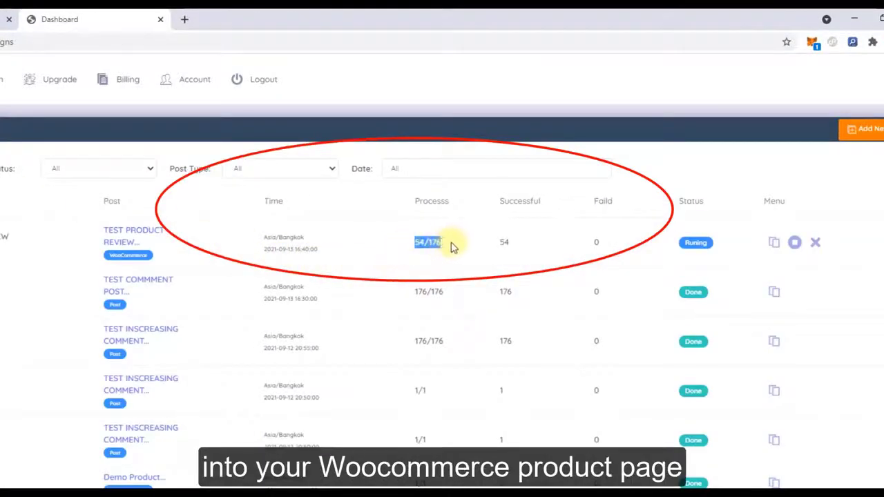